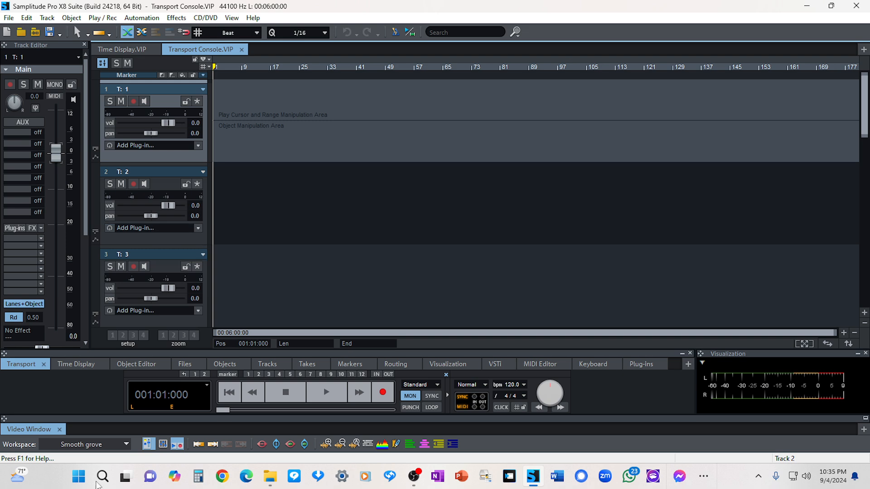
Review the time display's position field options and the display in the Time Display project, and return to the Transport Console project
left_click(81, 366)
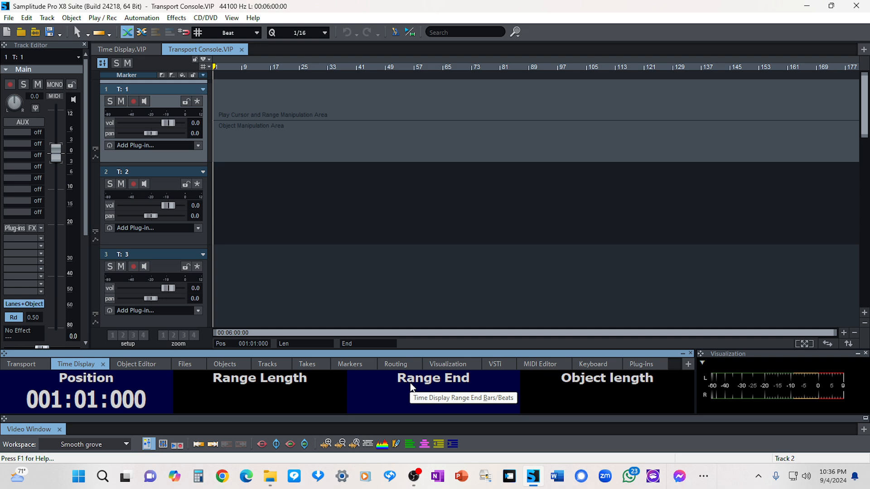
right_click(94, 393)
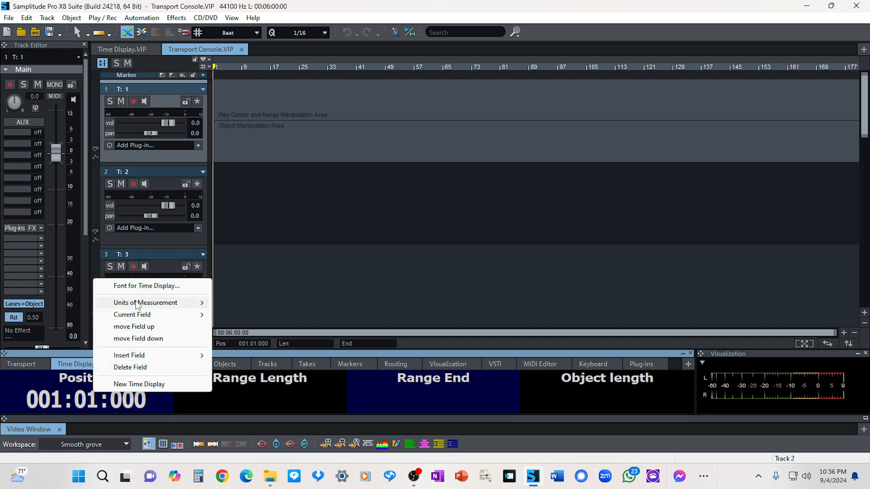
mouse_move(138, 303)
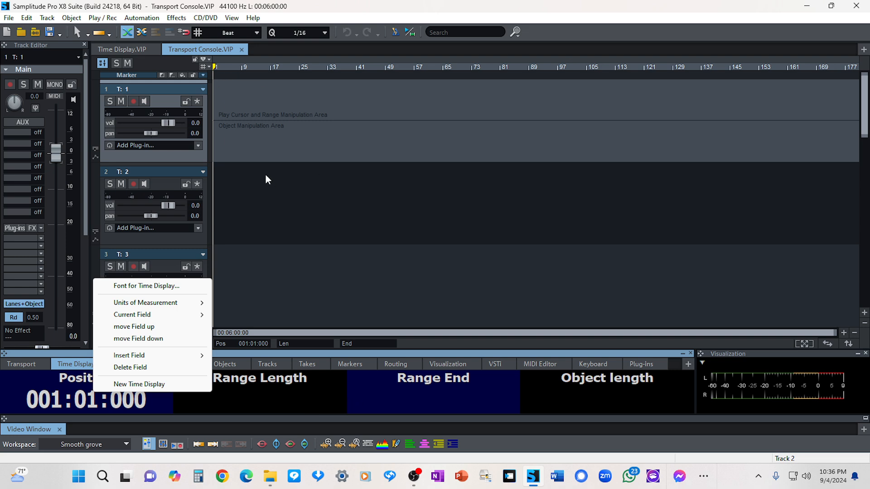
left_click(279, 204)
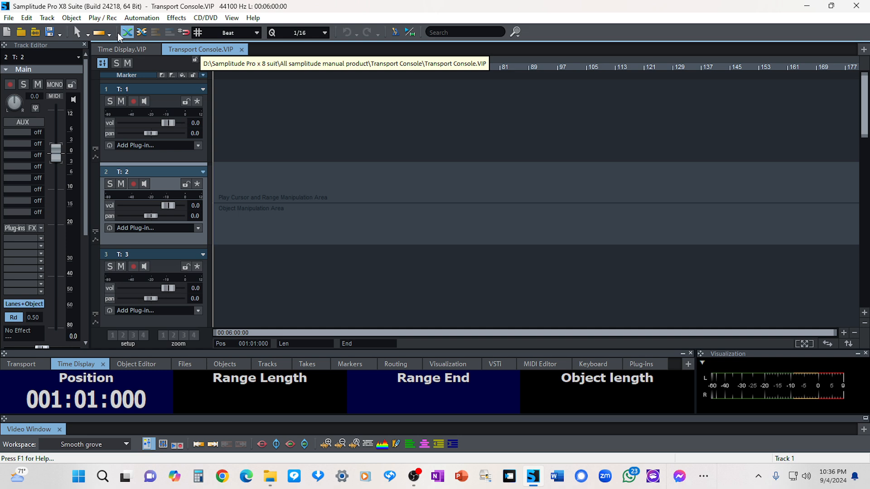
left_click(110, 49)
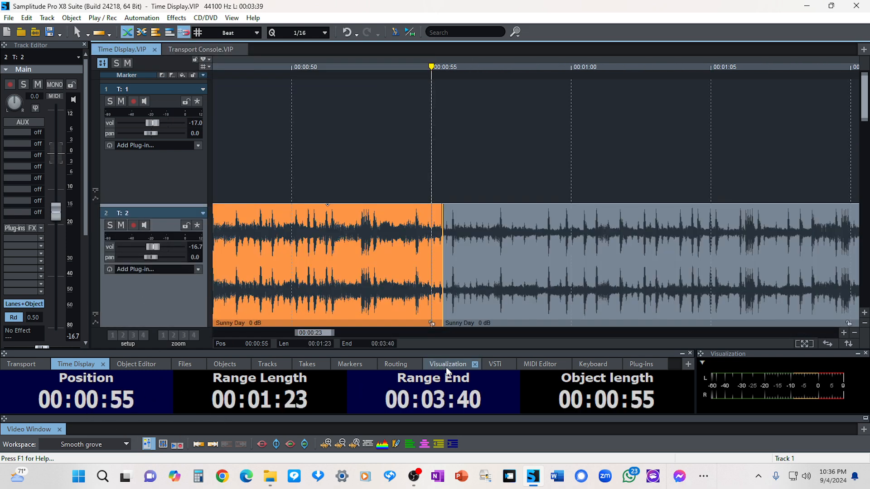
left_click(201, 48)
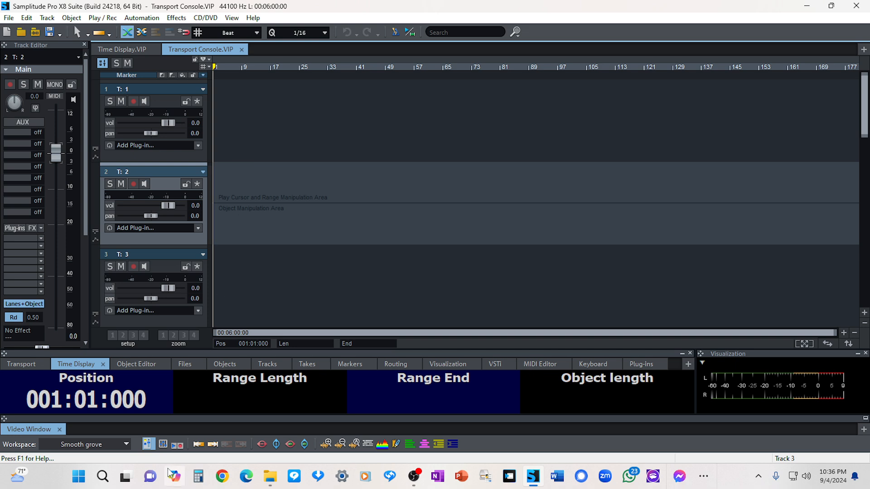
Switch the docked area from the time display to the transport console and make it taller
left_click_drag(223, 357, 217, 374)
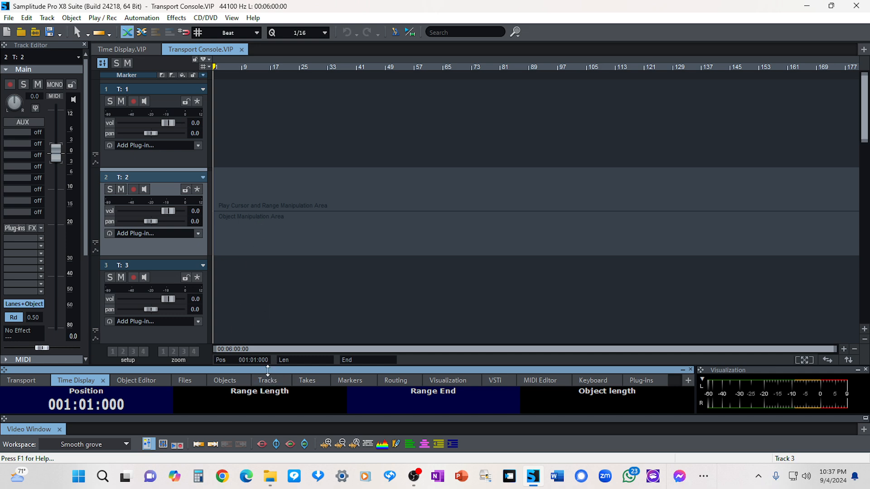
left_click_drag(267, 368, 266, 352)
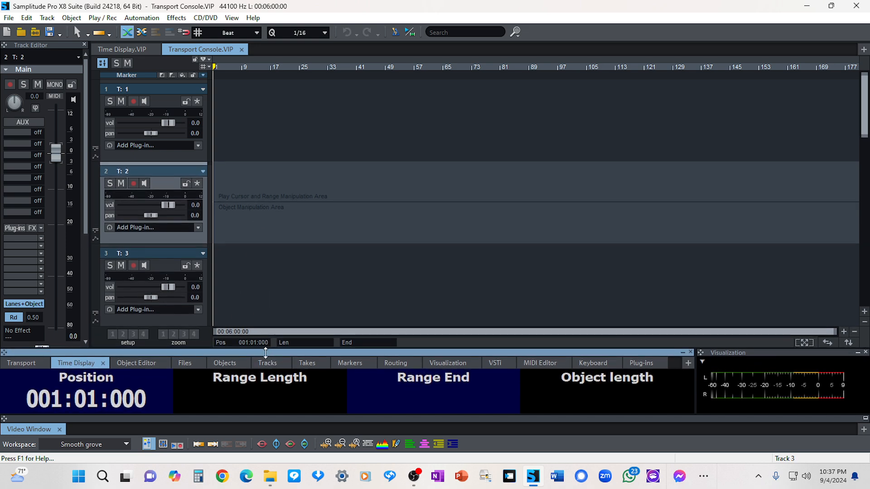
left_click(21, 364)
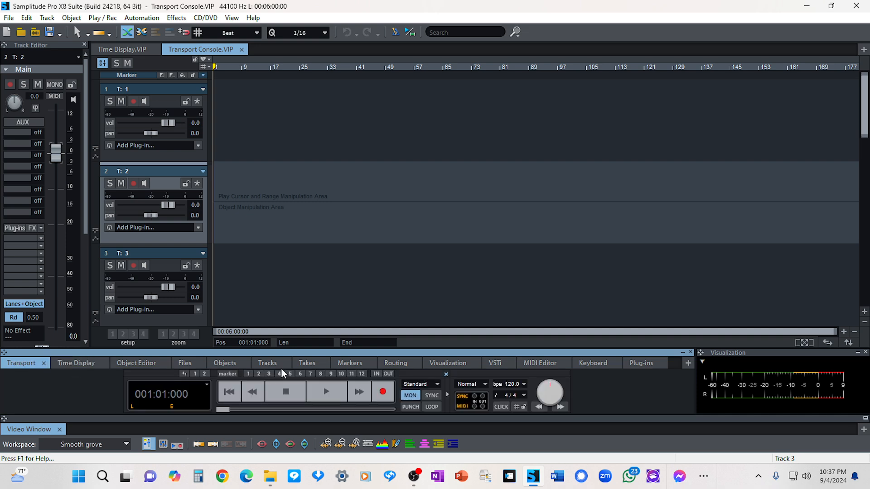
left_click_drag(331, 353, 331, 319)
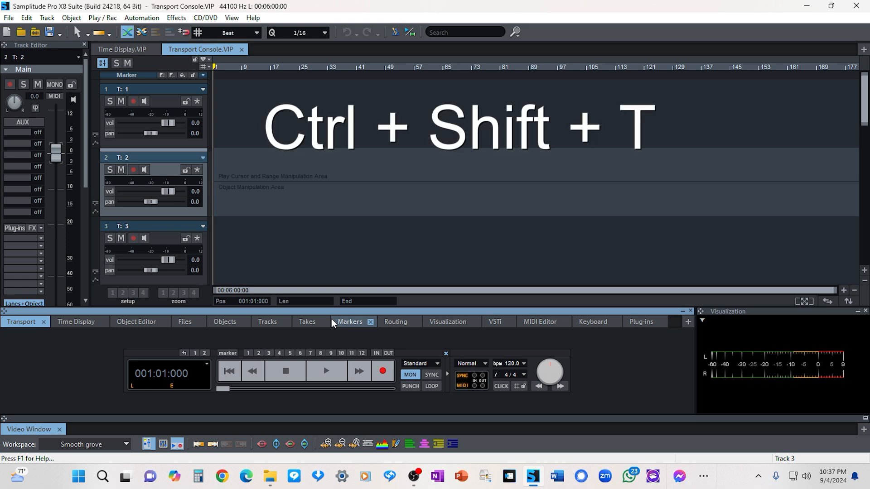
Hide the docked transport console, show it again, and enlarge its area further
key("ctrl+shift+t")
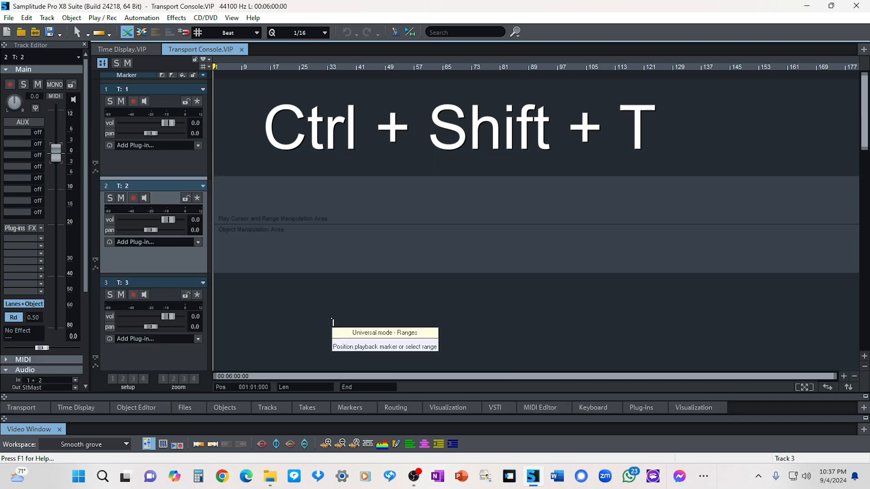
key("ctrl+shift+t")
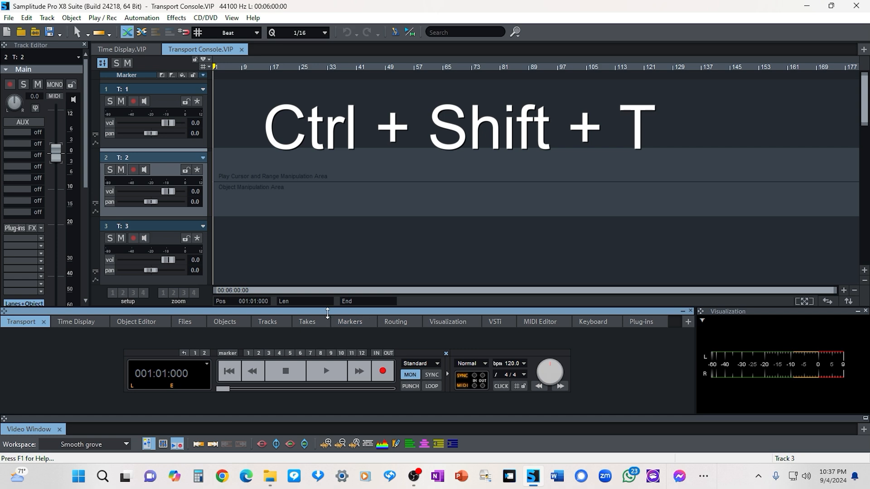
left_click_drag(334, 311, 350, 286)
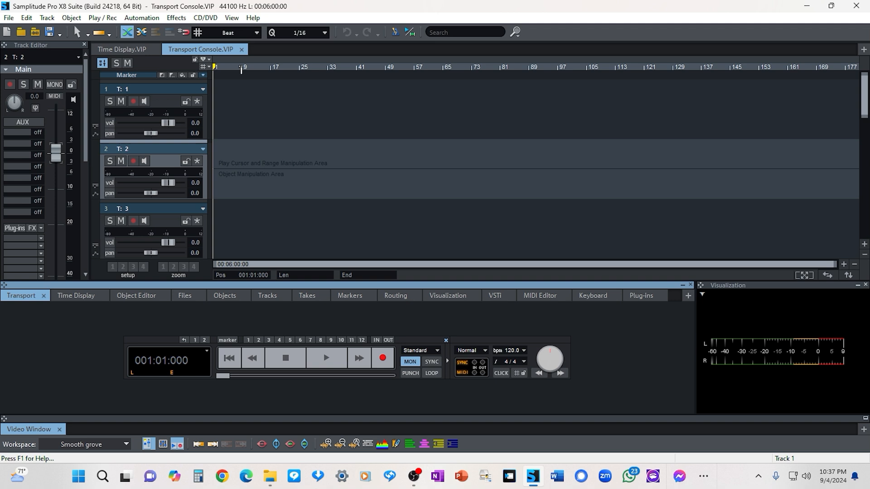
Mark a range on the timeline and, with grid snapping enabled, align it from bar 9 to bar 41
left_click(240, 67)
left_click_drag(245, 68, 357, 67)
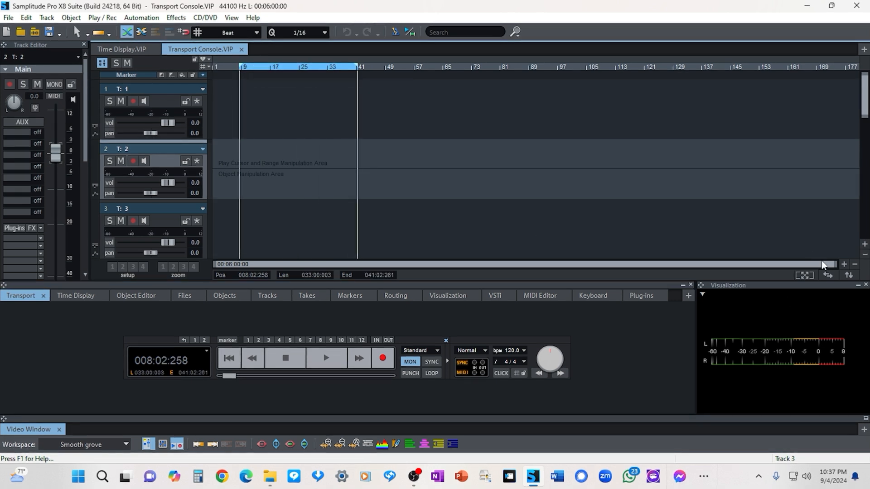
left_click_drag(835, 265, 399, 295)
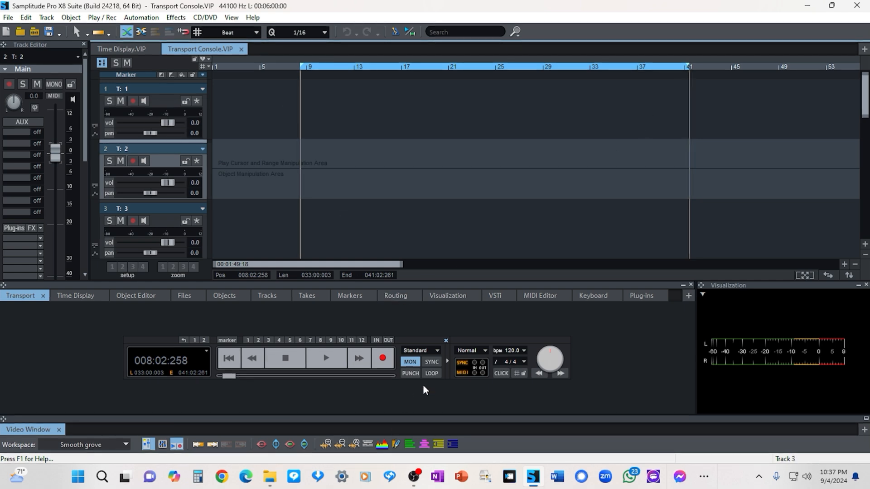
left_click(519, 374)
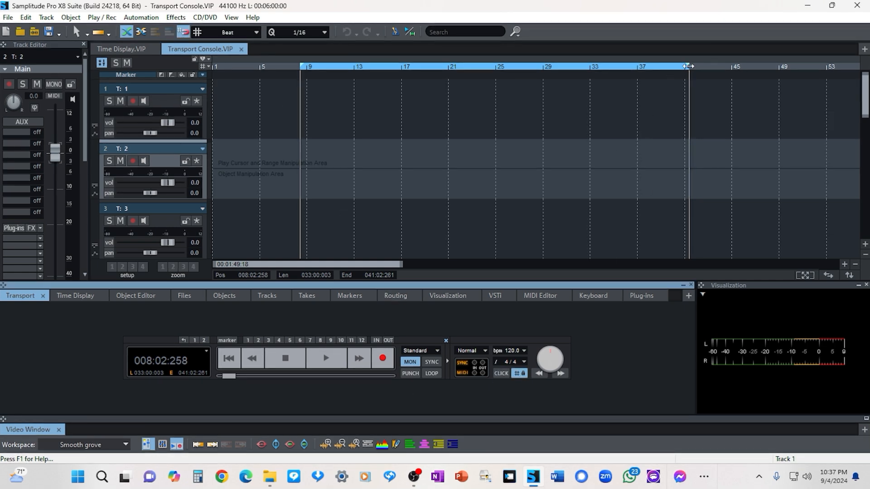
left_click_drag(689, 67, 684, 70)
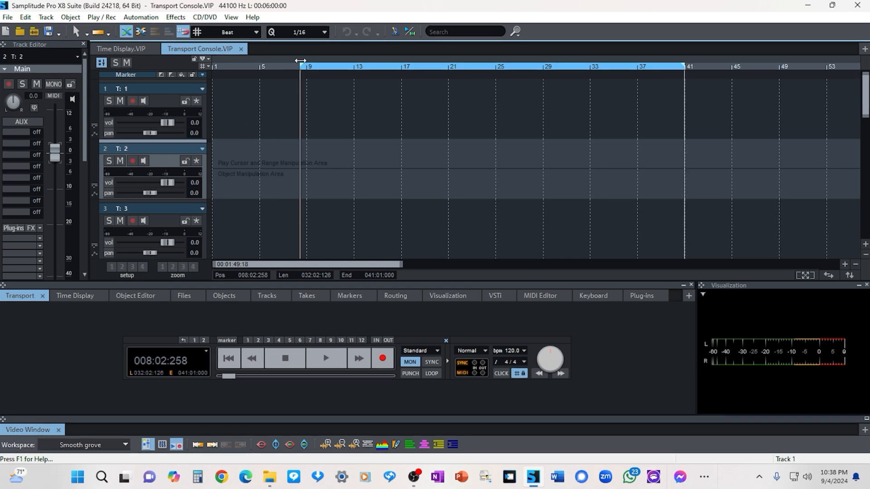
left_click_drag(302, 67, 306, 66)
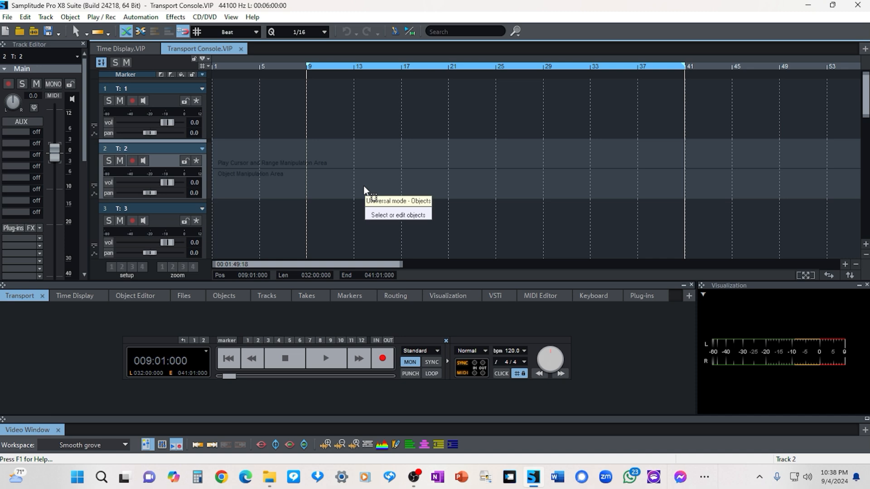
Store the selected range in range memory 1 and place the play cursor at about bar 47
left_click(194, 340)
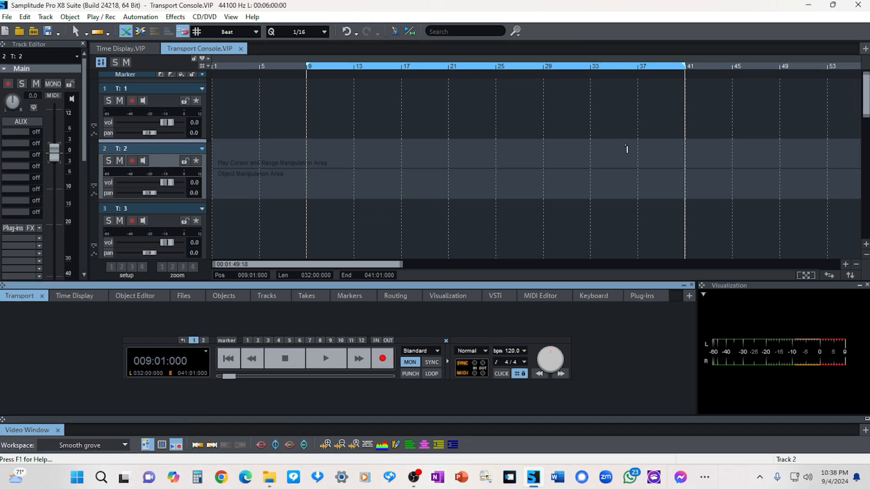
left_click(760, 64)
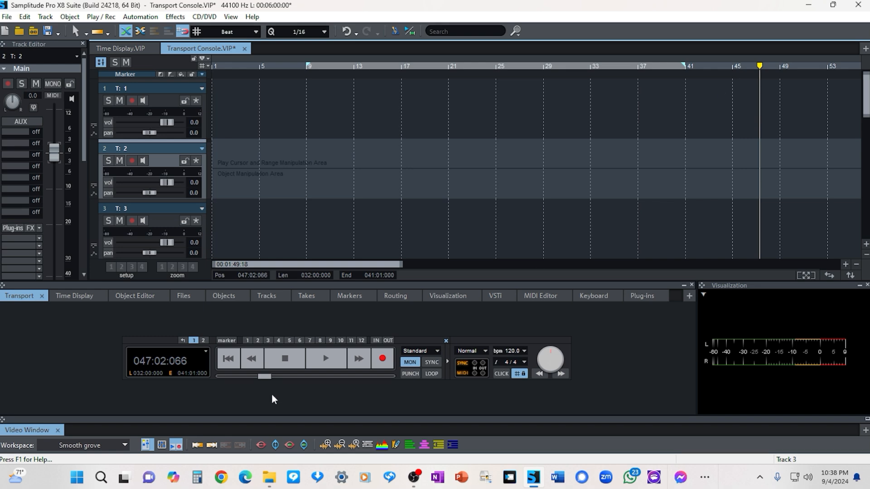
left_click_drag(392, 271, 721, 220)
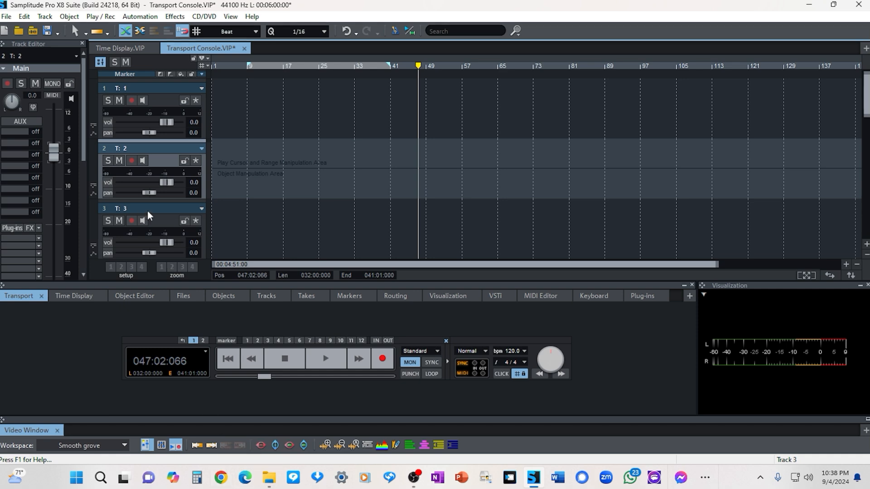
Switch to the Captures window in File Explorer, open a new tab in it and move the window aside
mouse_move(270, 479)
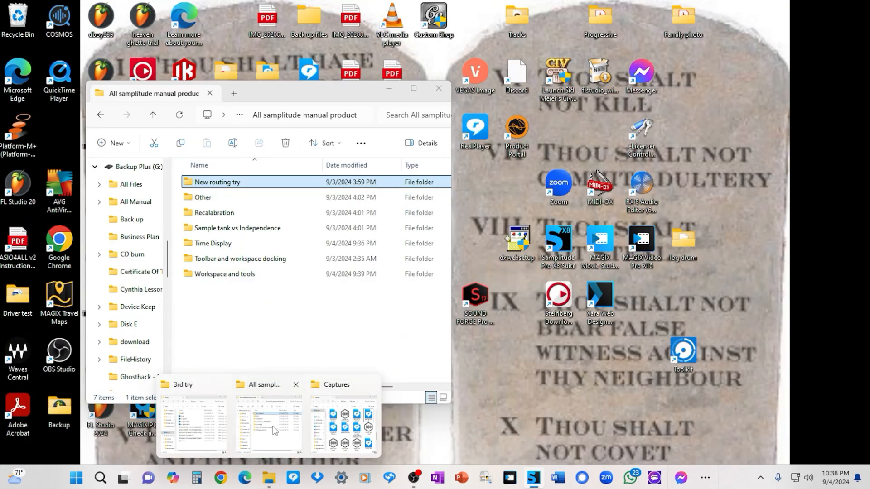
mouse_move(250, 423)
mouse_move(180, 421)
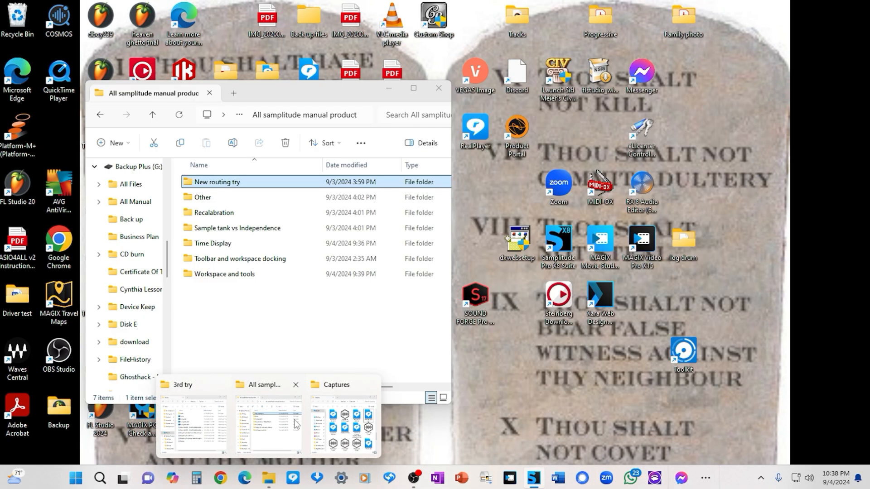
left_click(344, 424)
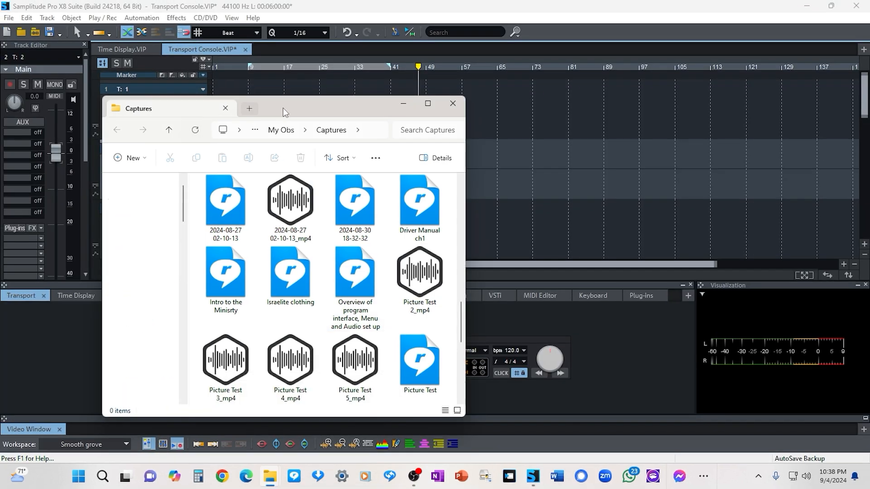
left_click(249, 107)
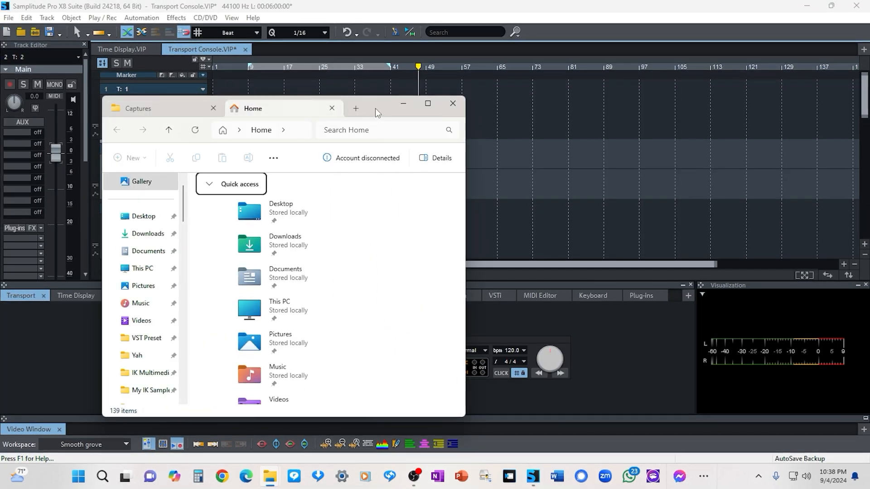
left_click_drag(375, 108, 552, 107)
Browse to the Samplitude folder inside Audio Export on Local Disk (E:)
scroll(299, 367, "down", 3)
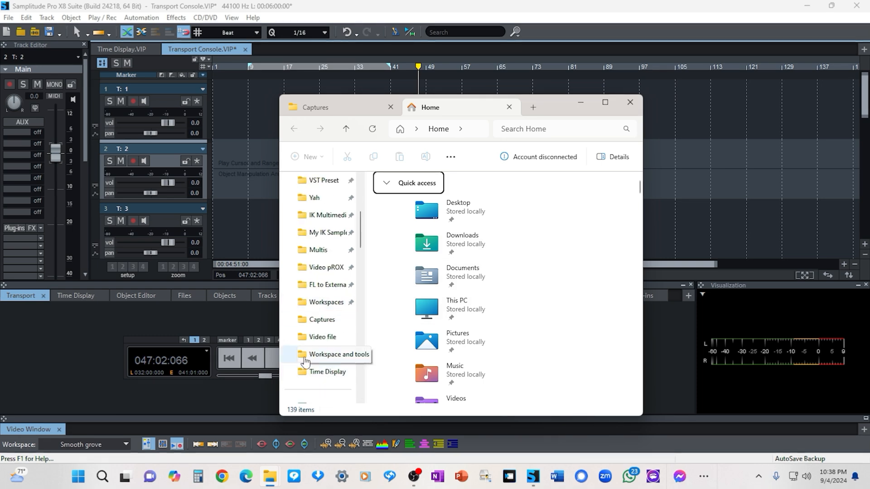
scroll(320, 225, "up", 2)
scroll(320, 225, "up", 3)
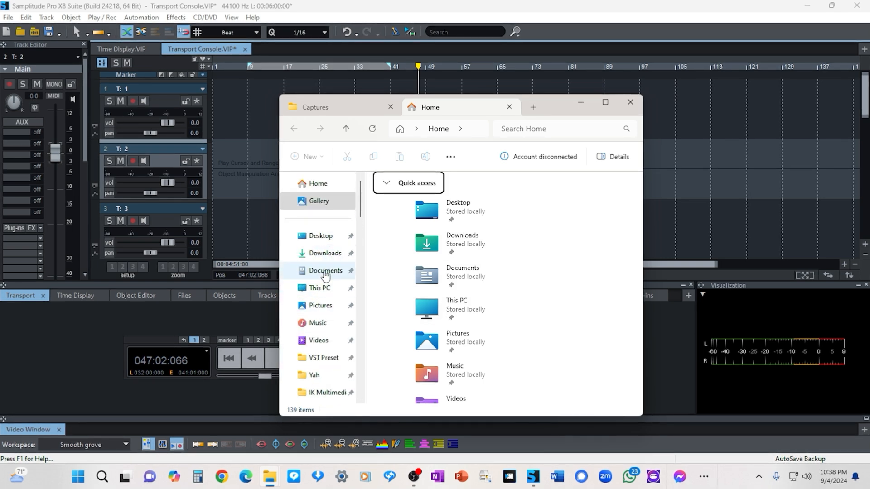
scroll(320, 256, "down", 2)
scroll(320, 266, "down", 3)
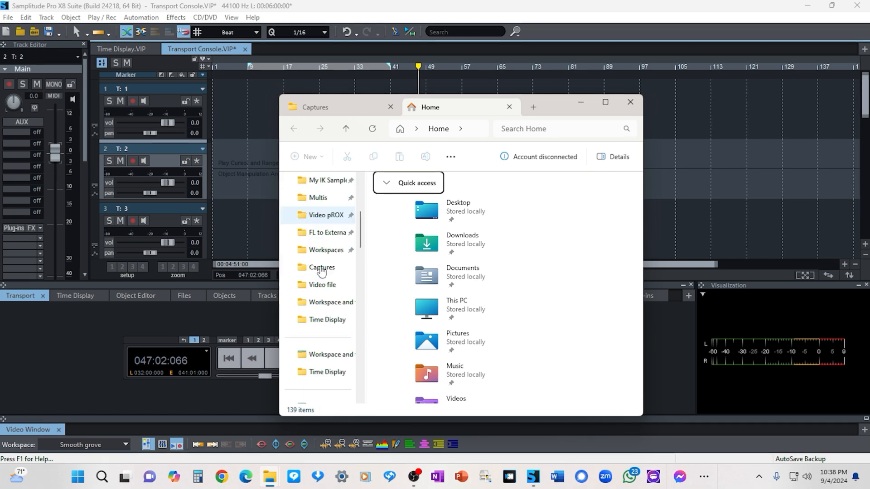
left_click(319, 302)
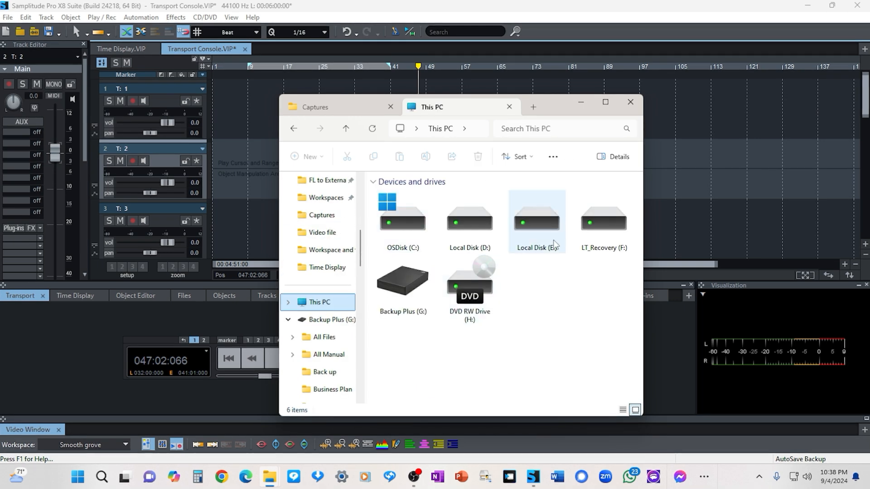
left_click(463, 248)
left_click(547, 234)
double_click(547, 231)
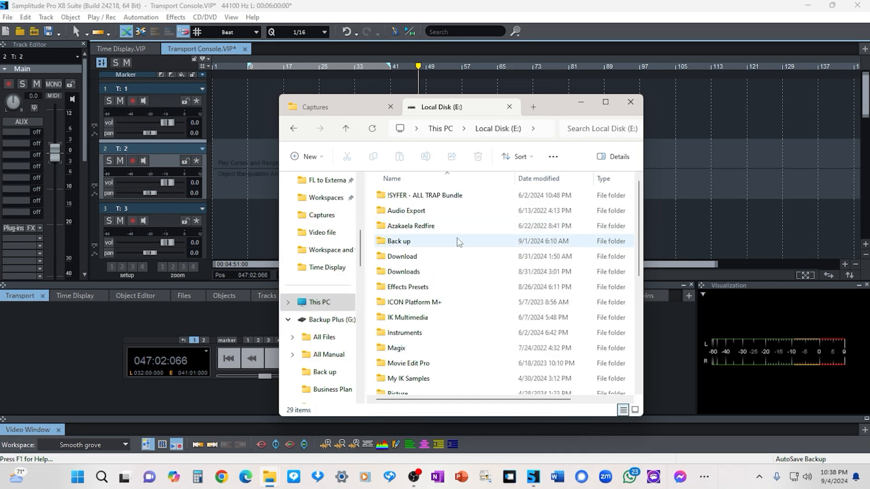
double_click(423, 211)
left_click(408, 196)
double_click(407, 195)
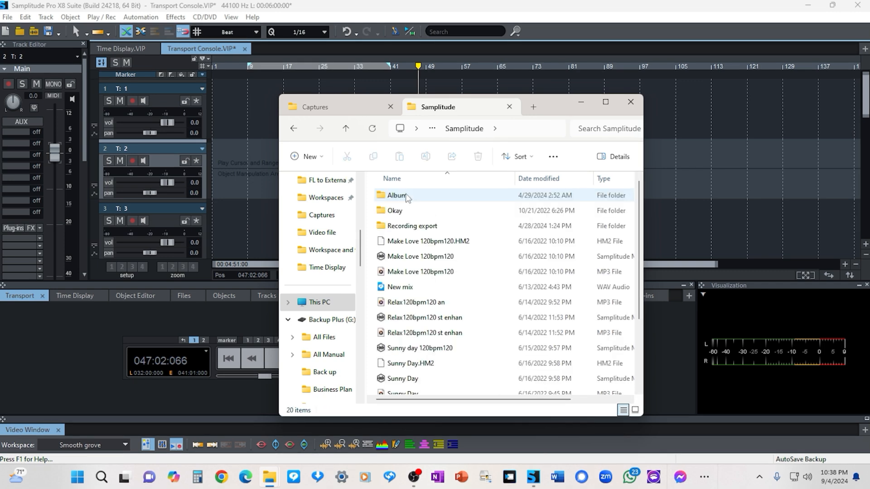
Import the Sunny Day MP3 file at the beginning of track 3 and accept the file-handling options
scroll(408, 316, "down", 2)
left_click(408, 312)
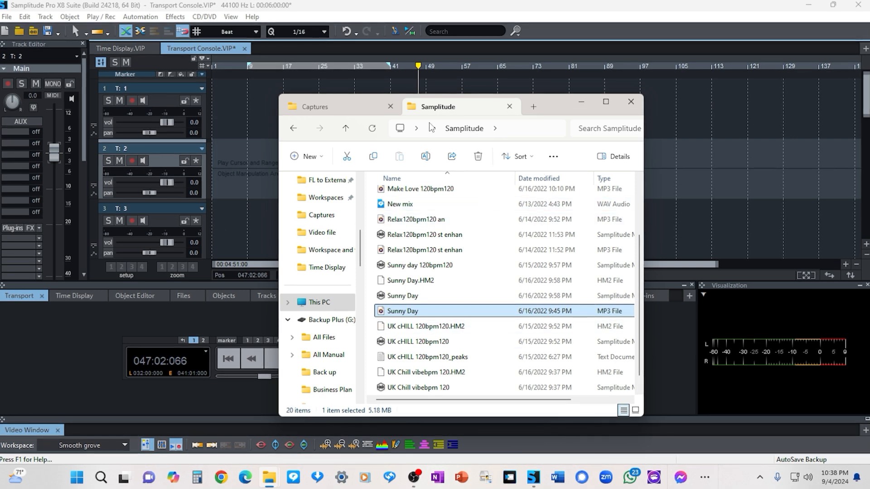
left_click_drag(553, 102, 696, 210)
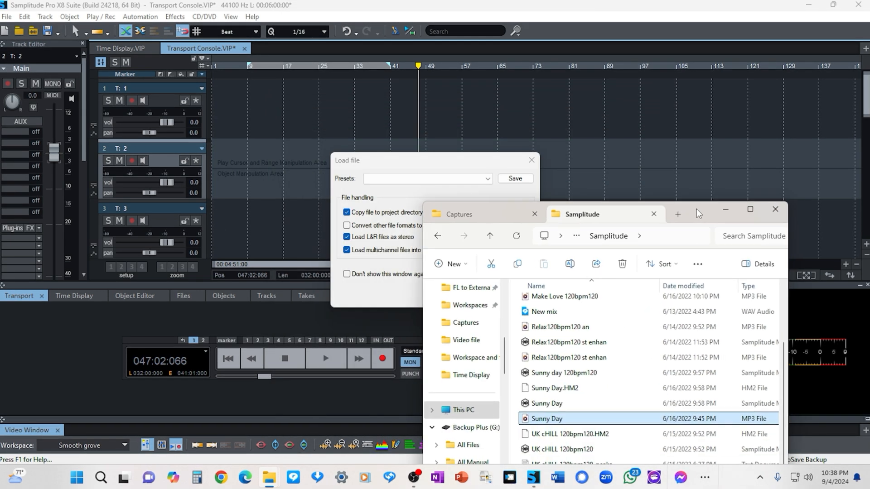
left_click(726, 210)
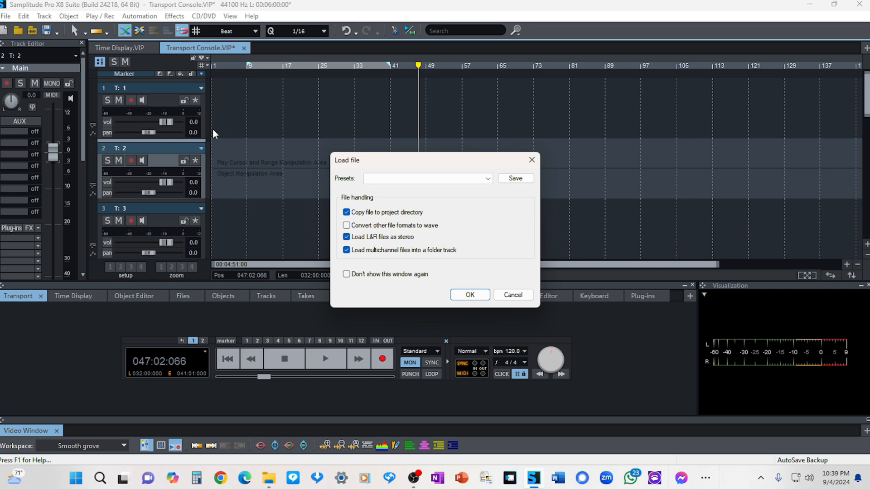
left_click(468, 296)
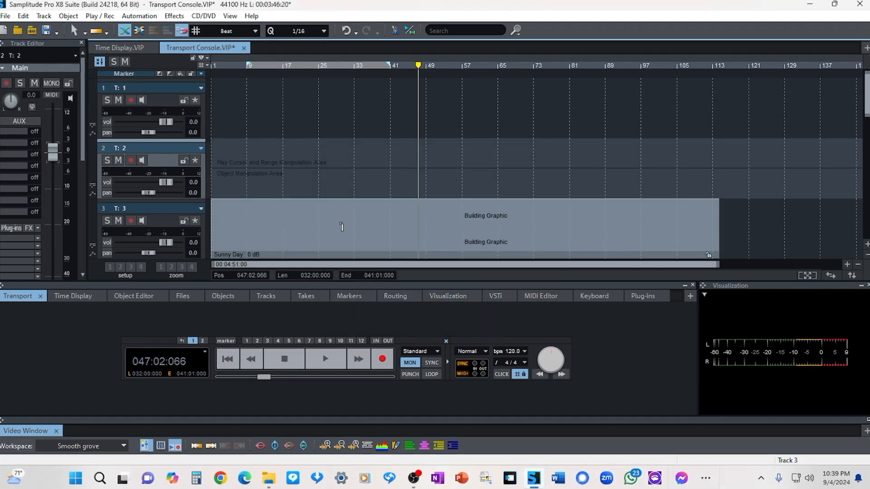
Select the range from 088:04:000 to 111:02:000 and trim the silent tail off the Sunny Day object on track 3
scroll(368, 214, "down", 1)
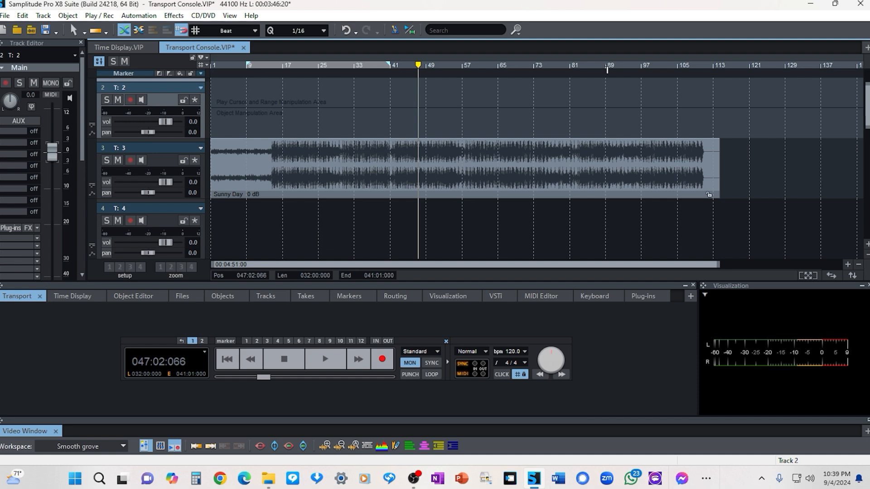
left_click_drag(608, 69, 707, 87)
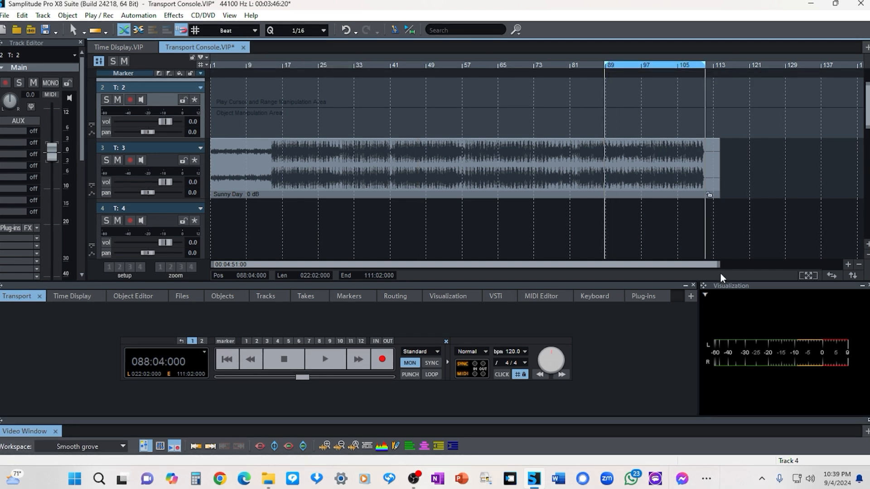
left_click_drag(717, 266, 657, 266)
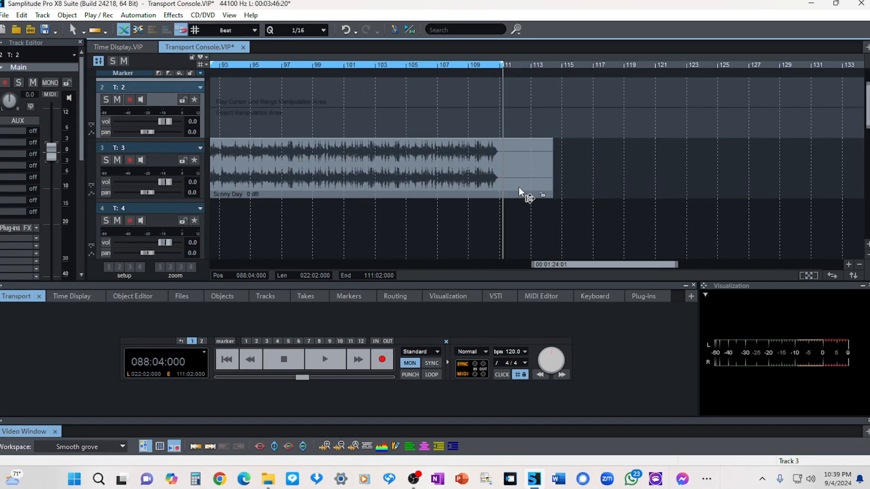
left_click(545, 196)
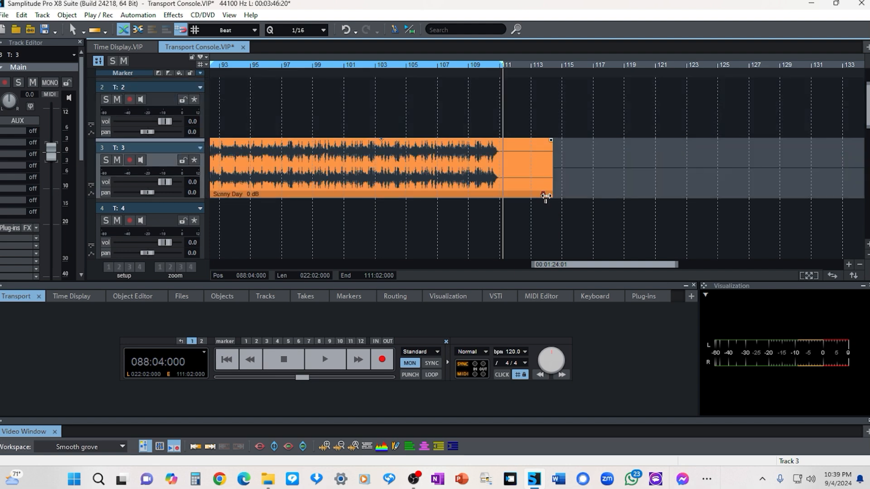
left_click_drag(548, 198, 497, 205)
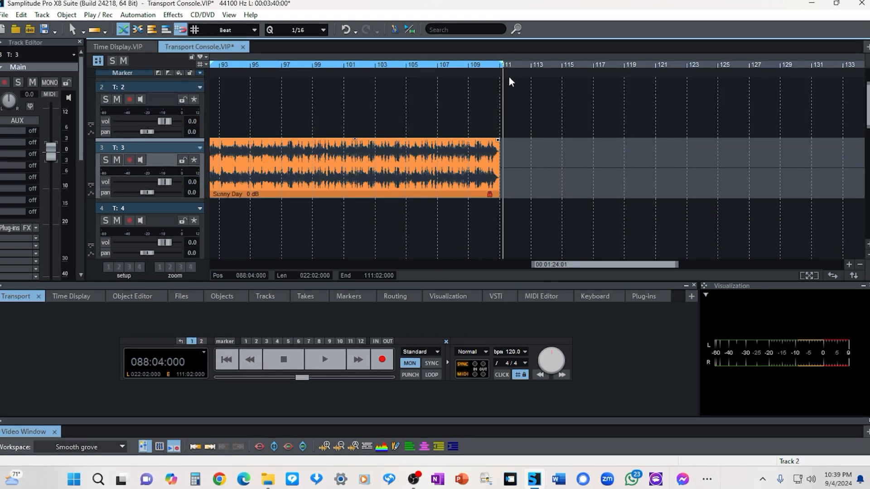
Adjust the selected range to end at 111:01:000 and start at bar 83, giving a length of 028:00:000
left_click_drag(501, 61, 499, 60)
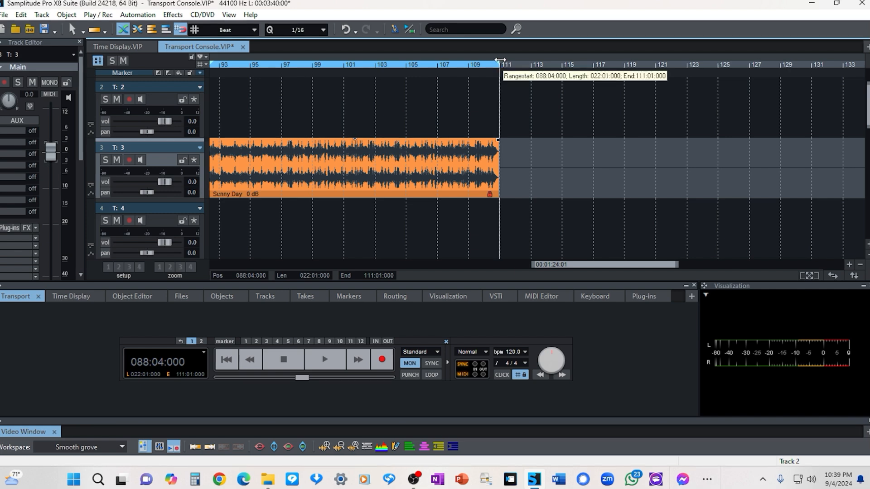
left_click_drag(574, 269, 501, 280)
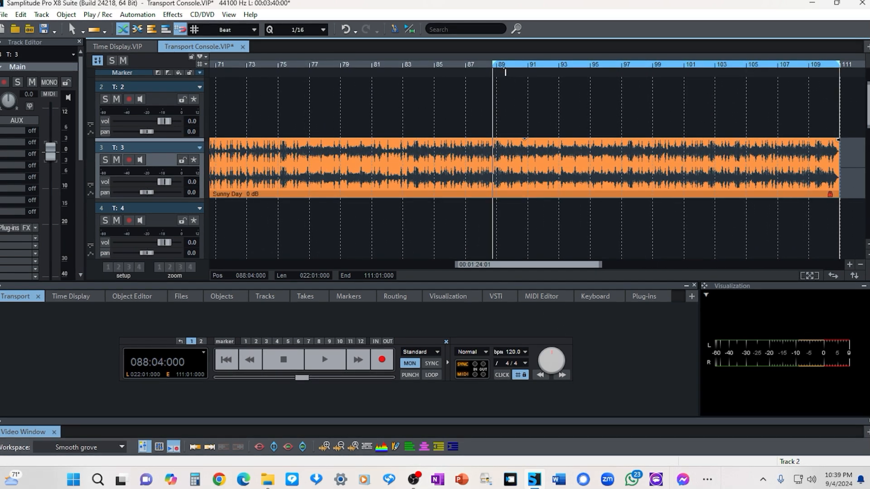
left_click_drag(501, 67, 403, 70)
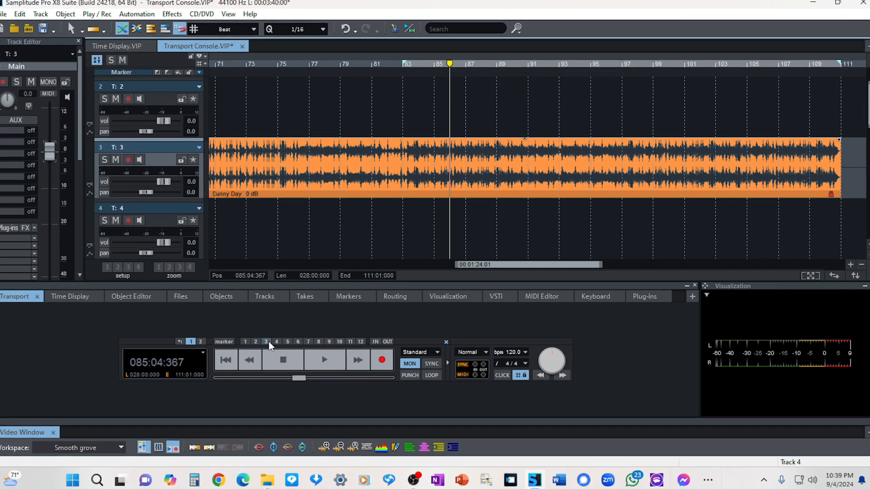
In the maximized mixer, show fewer plug-in slots and lower track 3's volume fader to -20.0 dB, closing the mixer when done
key("m")
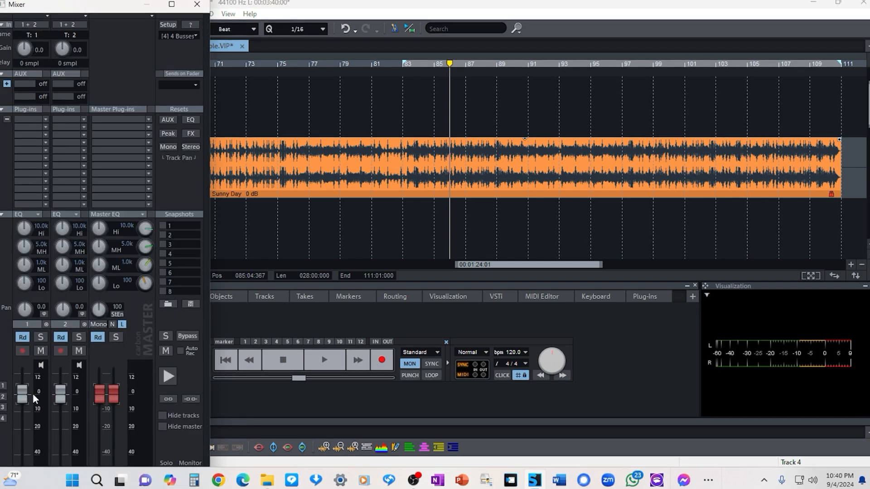
left_click(171, 4)
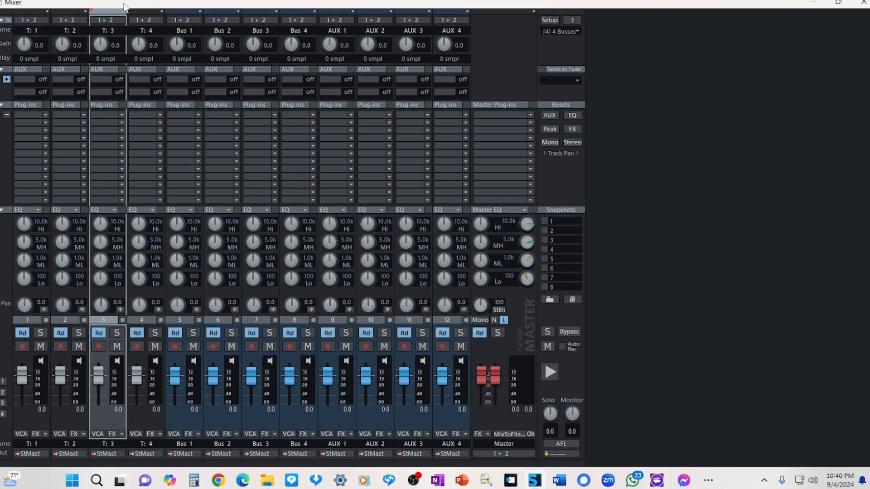
left_click_drag(95, 379, 96, 388)
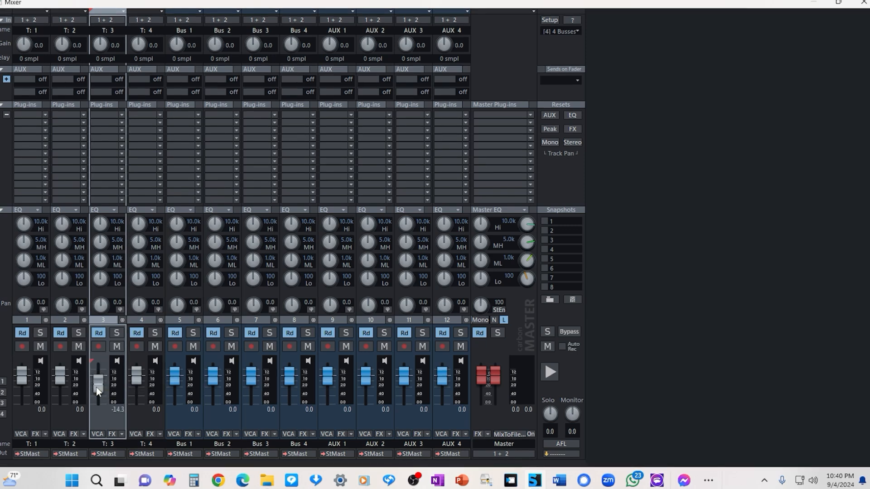
left_click(6, 115)
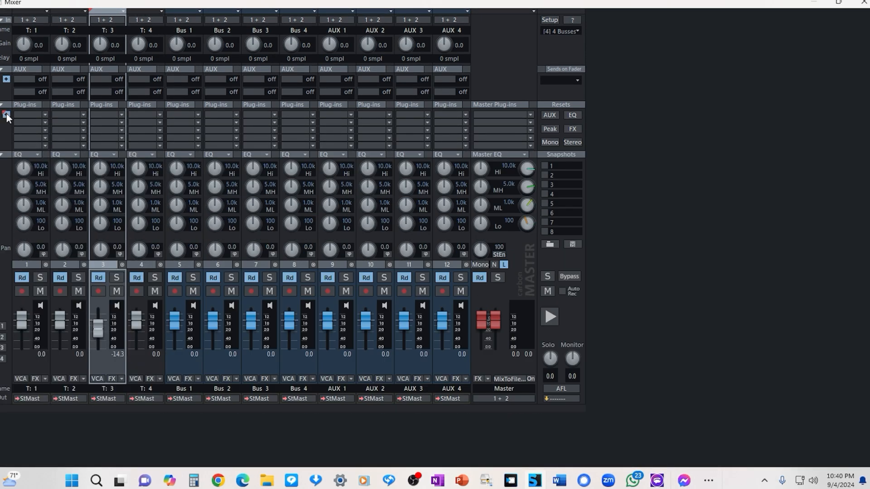
double_click(222, 6)
double_click(116, 6)
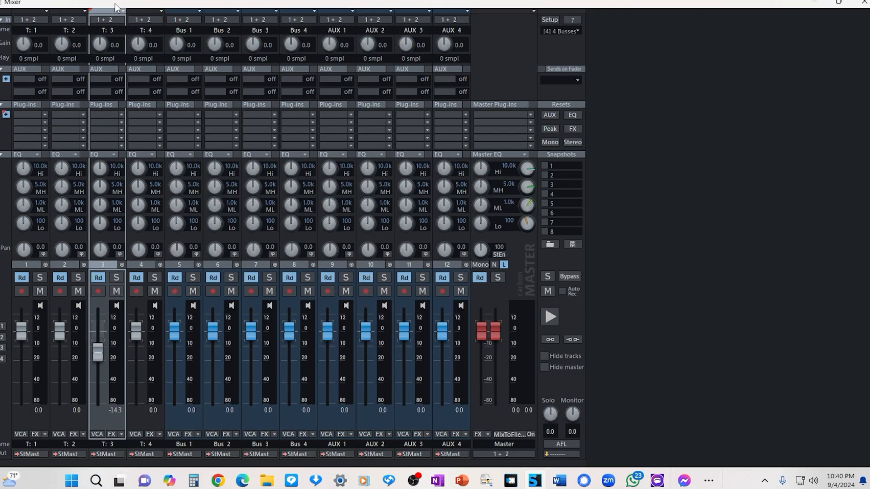
left_click_drag(95, 358, 99, 366)
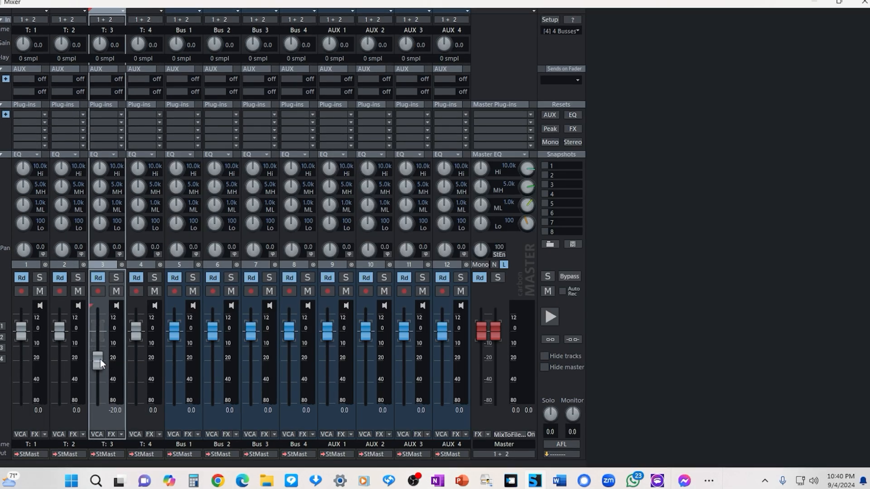
left_click(863, 4)
Play the song briefly, then play it again from 083:01:000
key("space")
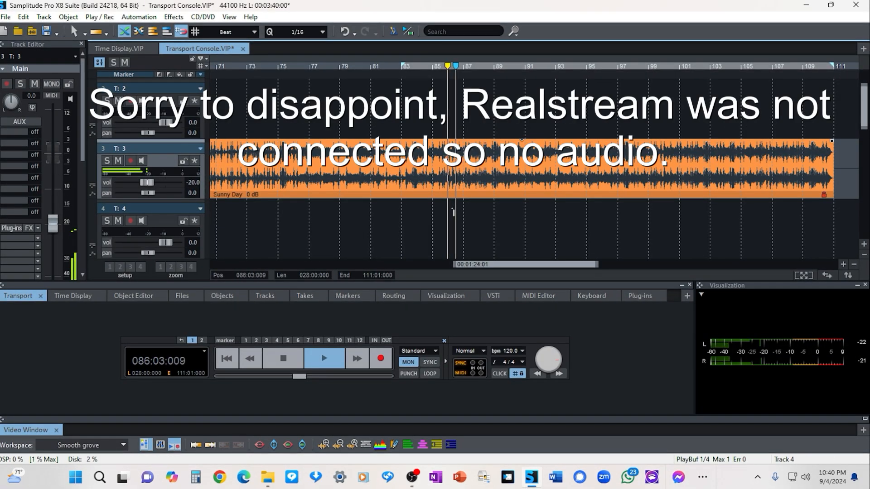
key("space")
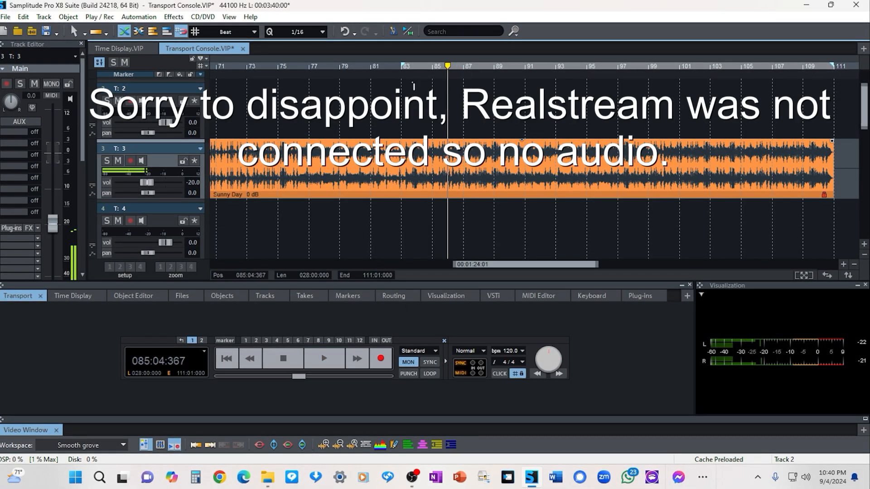
left_click(400, 66)
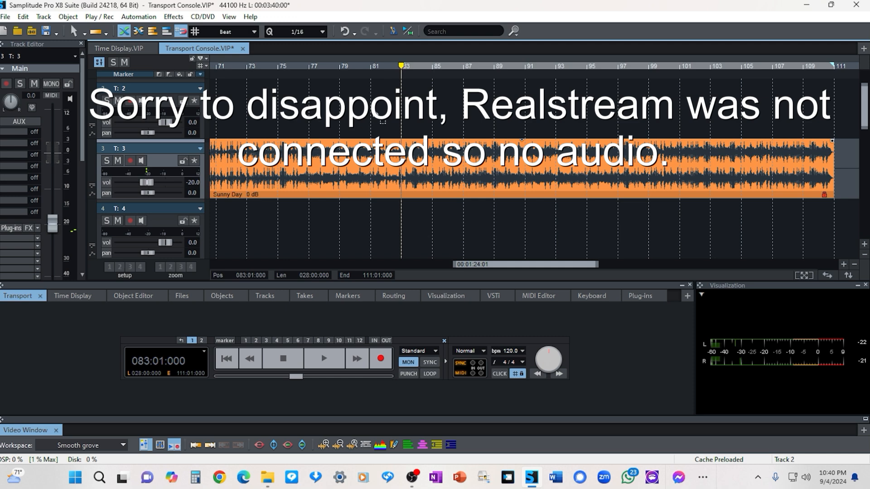
key("space")
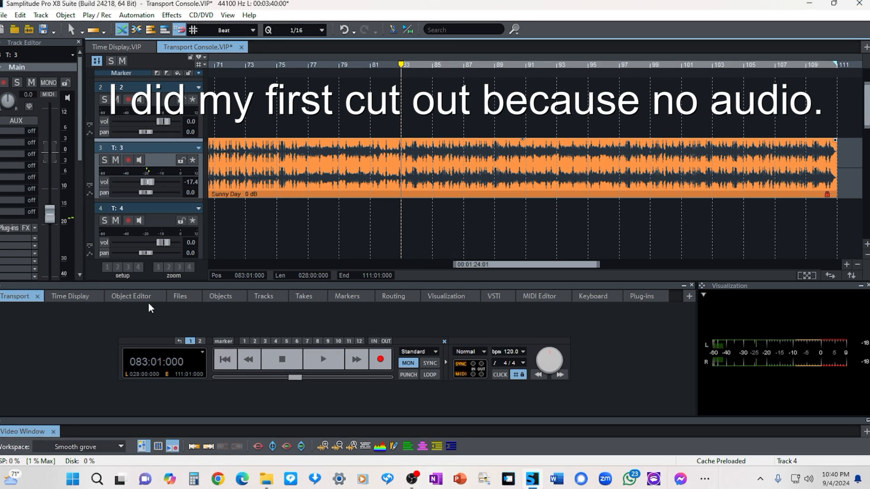
Move the play cursor back in stages from 083:02:000 to 081:02:000
left_click(407, 66)
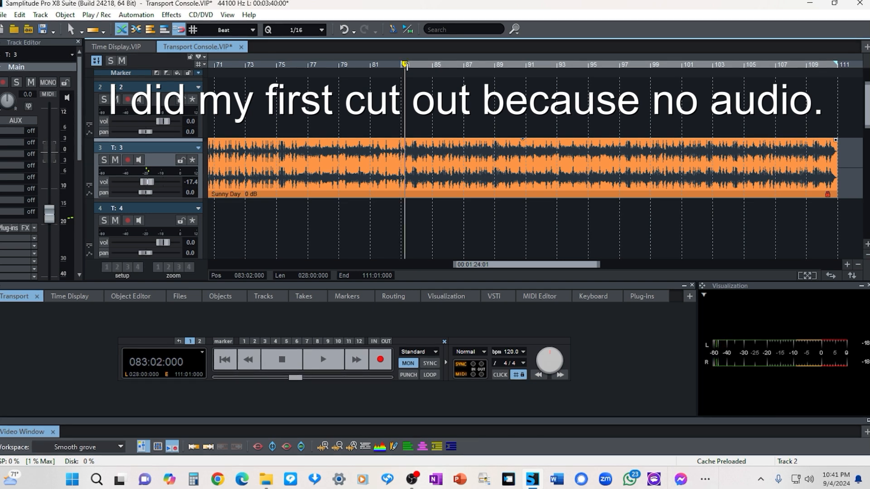
mouse_move(405, 66)
left_mouse_down()
mouse_move(357, 77)
mouse_move(399, 81)
left_mouse_up()
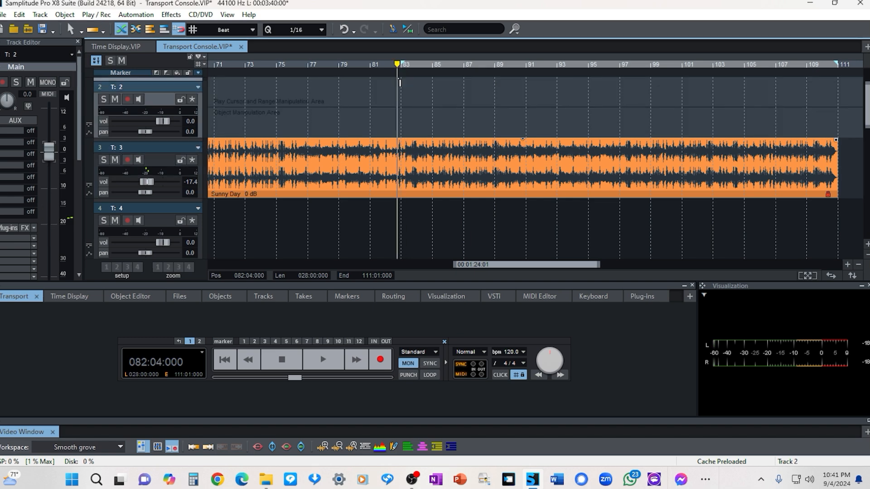
left_click(375, 86)
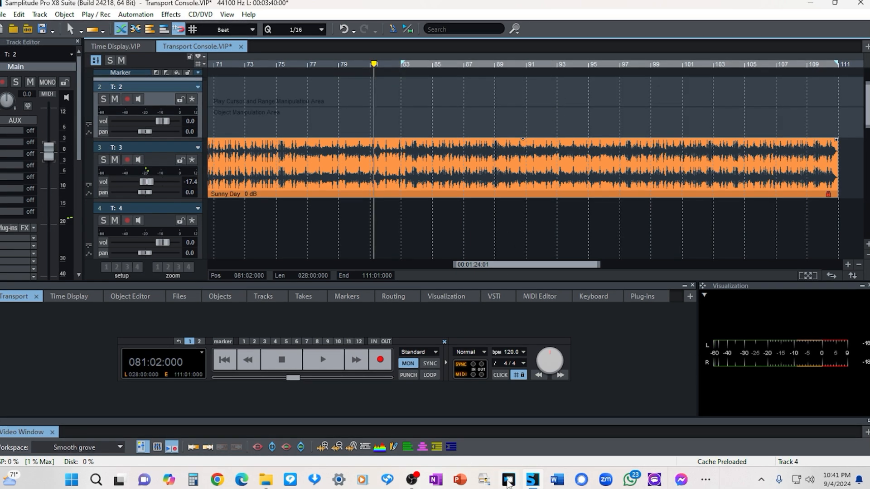
Store the range in range memory 2 and switch loop mode on and off again, placing the play cursor at 079:04:000
left_click(433, 375)
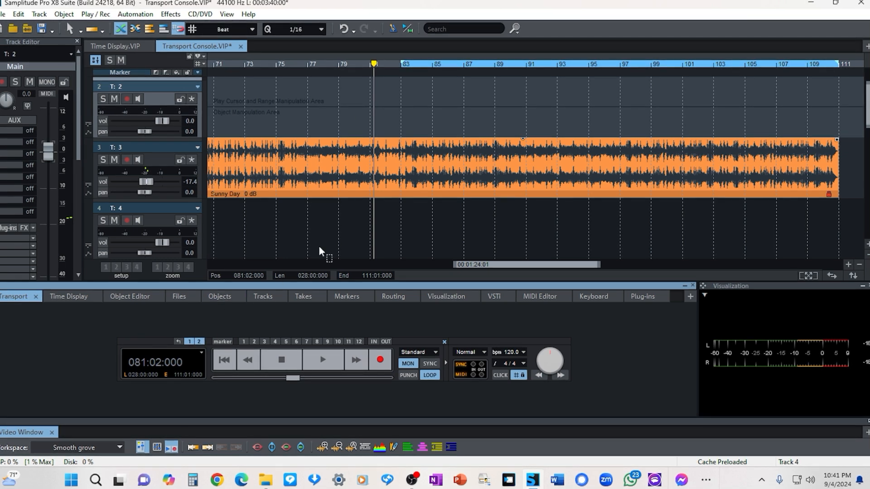
left_click(366, 66)
left_click(351, 68)
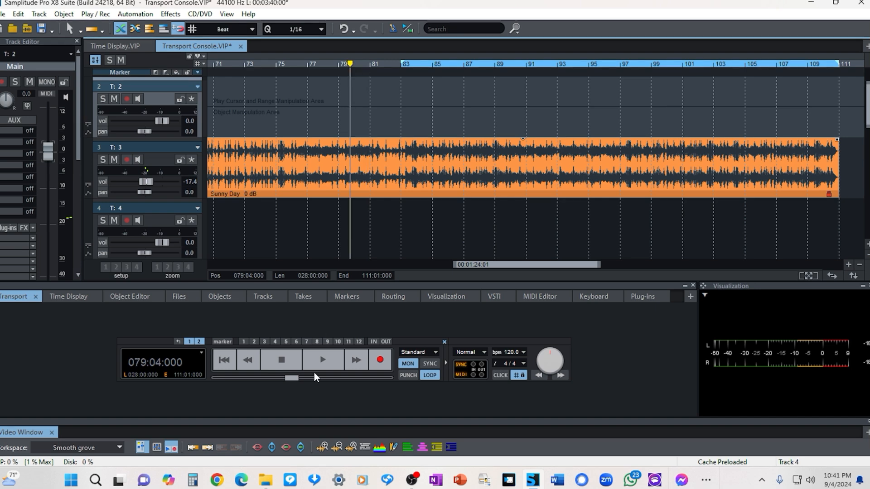
left_click(430, 376)
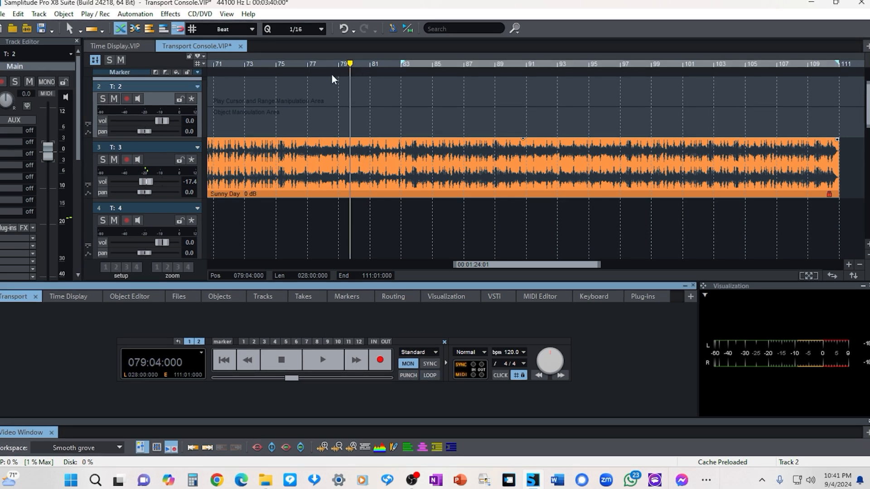
Play the song from about bar 75, recall range memory 1 during playback, and stop
left_click(279, 67)
key("space")
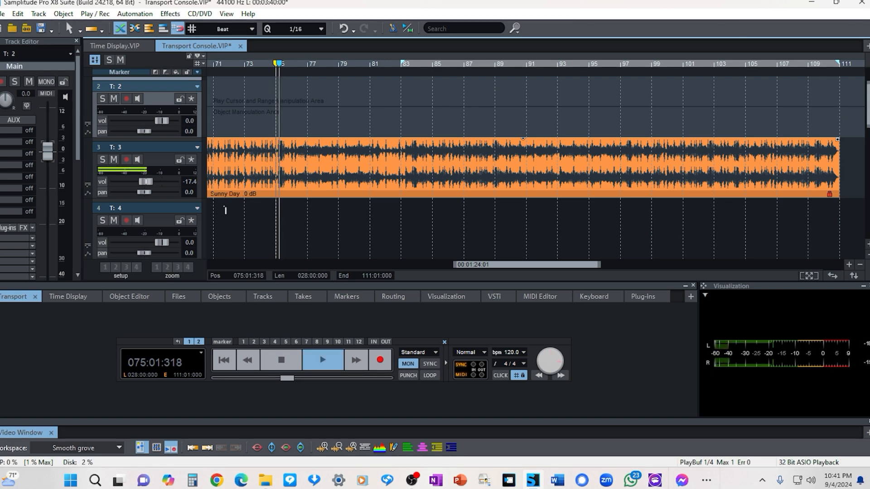
left_click(189, 345)
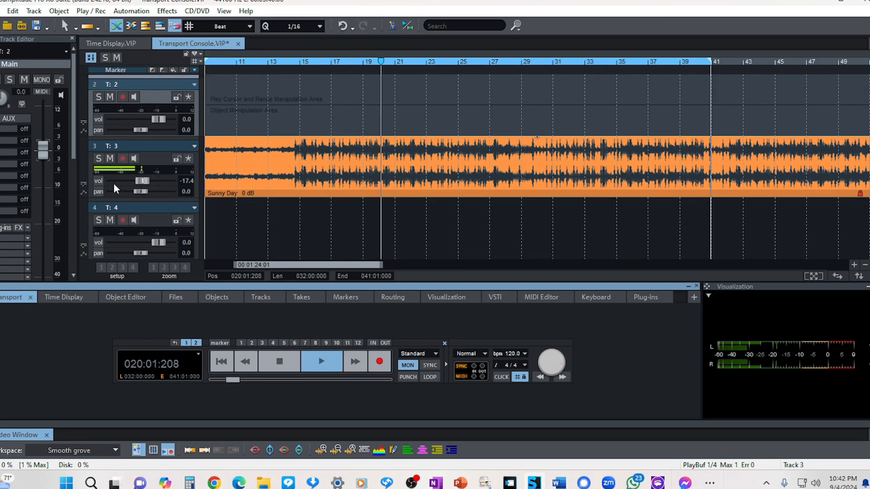
key("space")
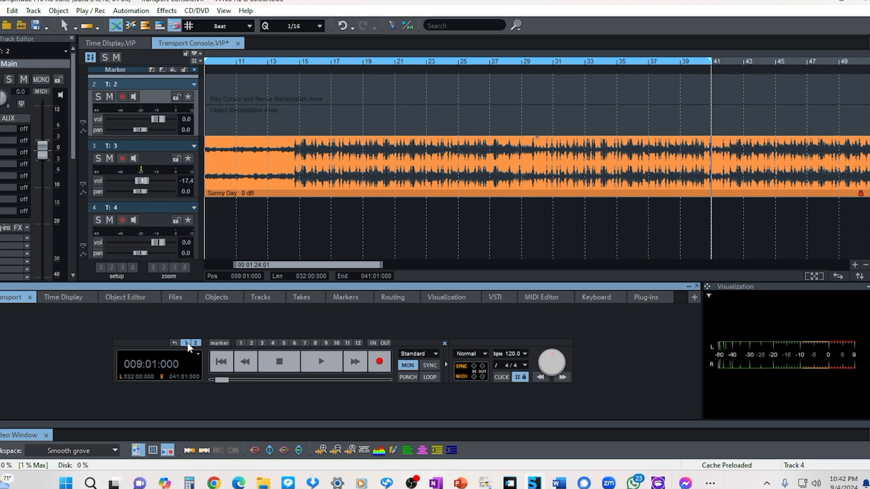
Search the program's commands for "range" and dismiss the list of suggestions
left_click(443, 26)
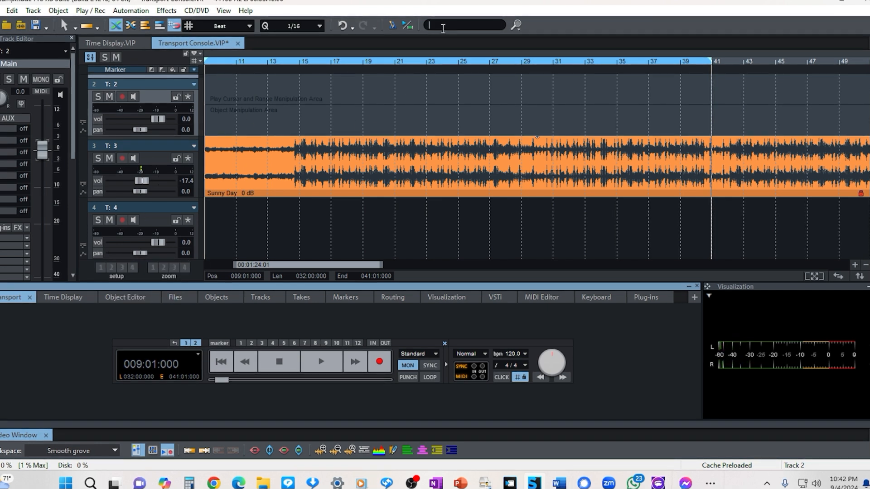
type("range")
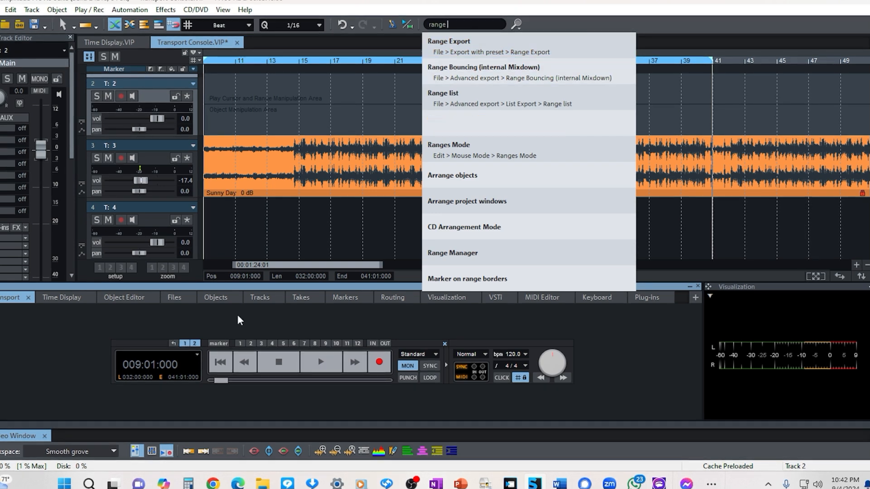
left_click(431, 2)
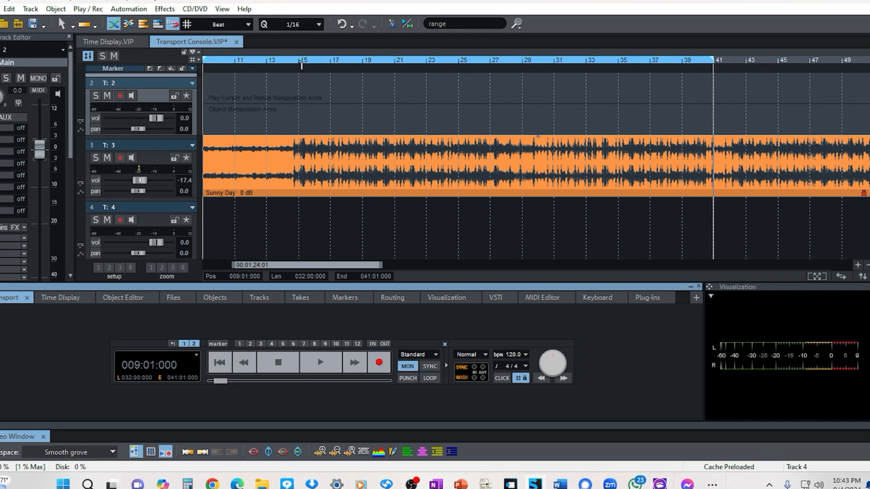
Select the range from 015:01:000 to 039:04:000, then recall the range stored in memory 1 and clear that memory
left_click_drag(302, 63, 562, 72)
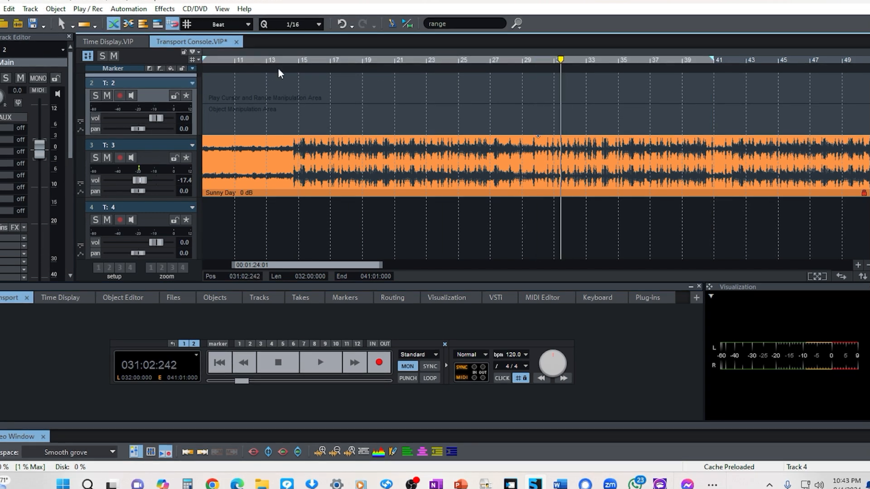
left_click(299, 68)
left_click_drag(299, 68, 693, 68)
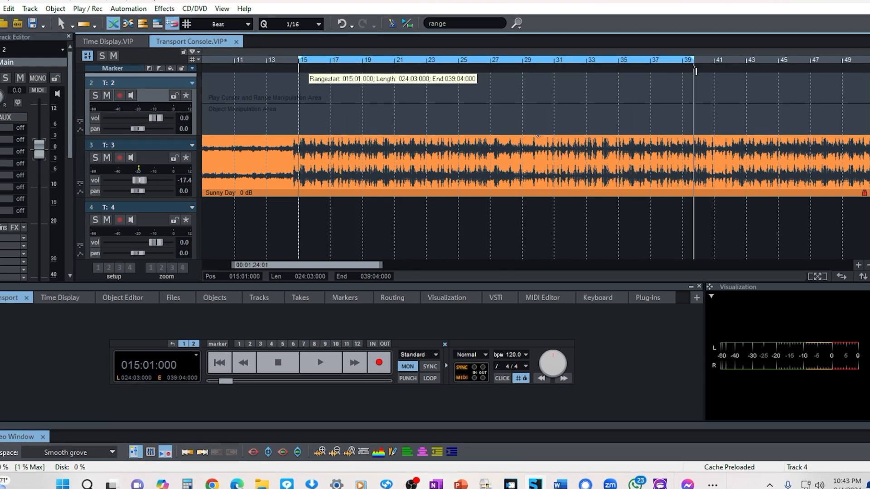
left_click(182, 344)
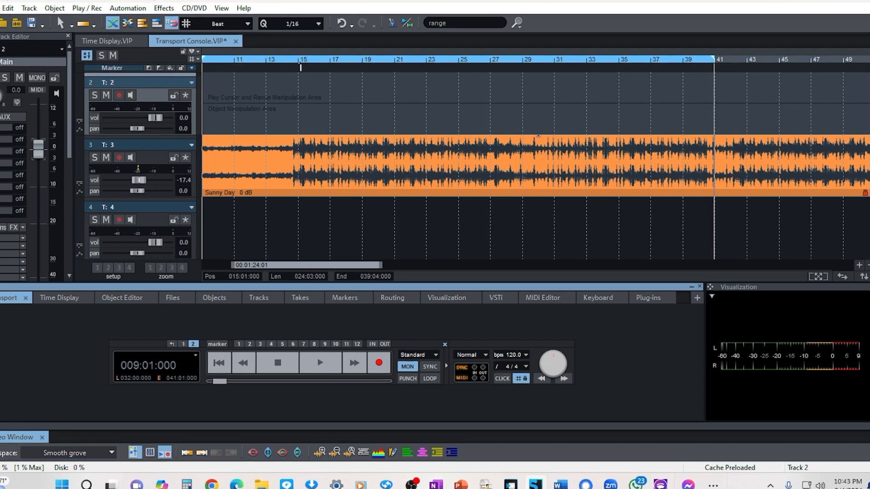
Select a new range from 015:01:000 to 038:04:000 and store it in range memory 1
left_click_drag(299, 68, 456, 70)
left_click_drag(557, 72, 678, 72)
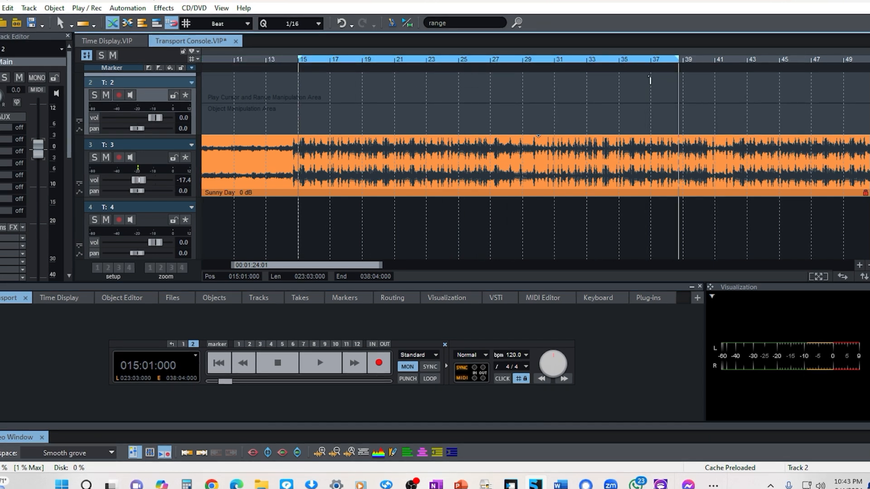
left_click(183, 344)
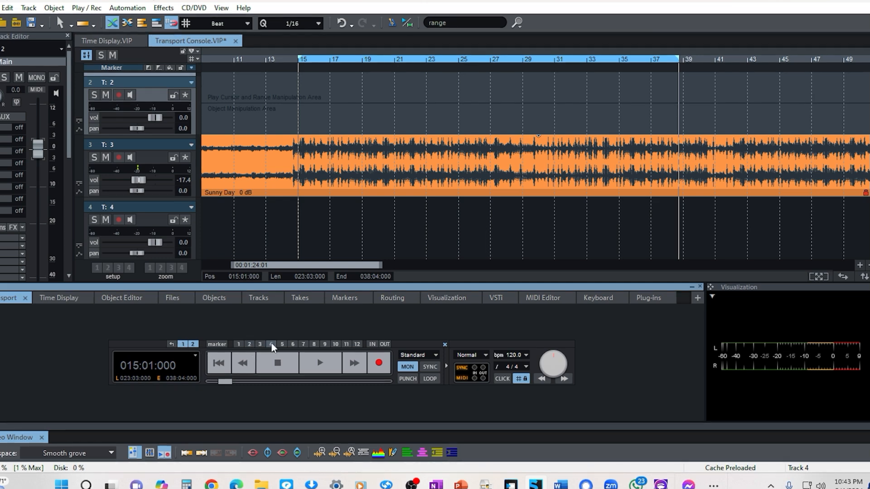
Play the song from 041:04:000 and recall range memory 1, followed by range memory 2, during playback
left_click(731, 63)
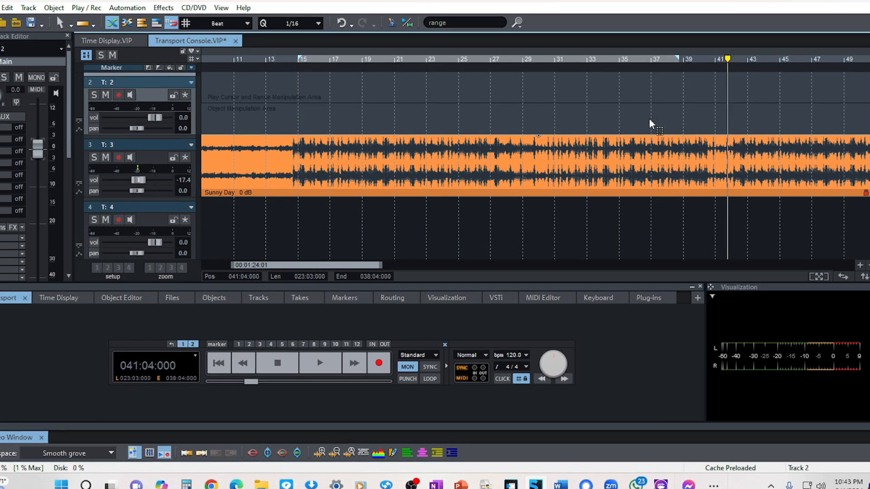
key("space")
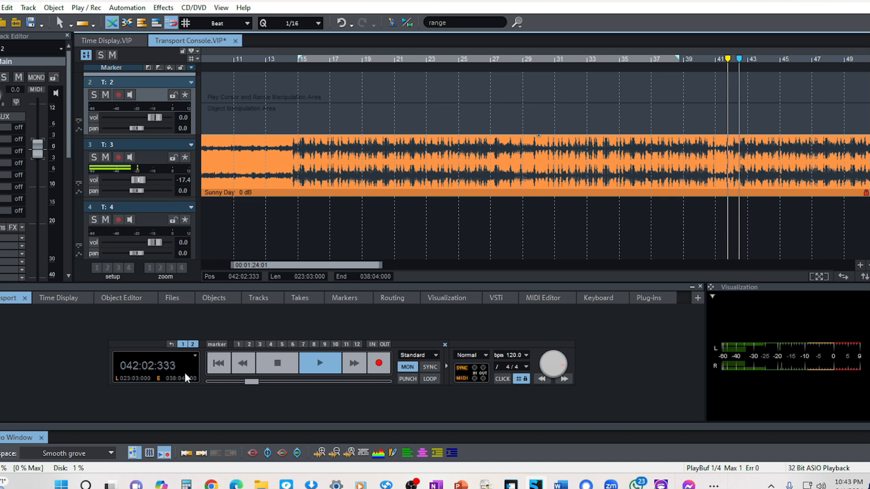
left_click(183, 345)
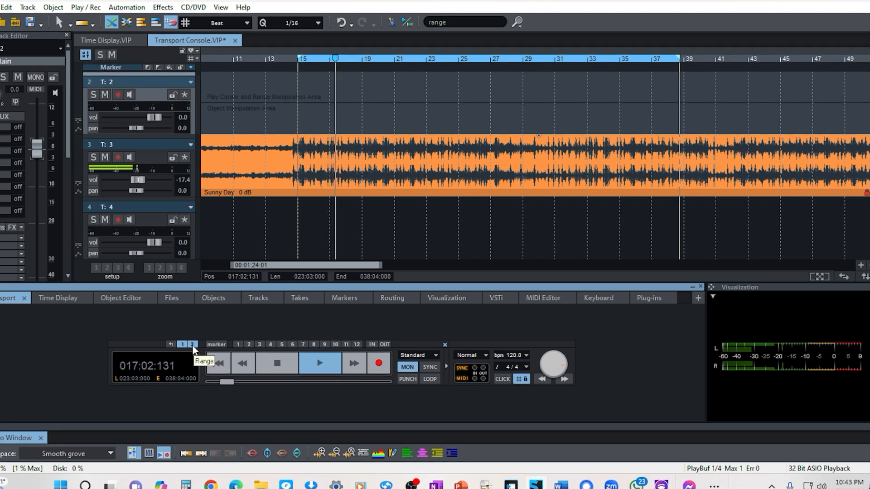
left_click(192, 345)
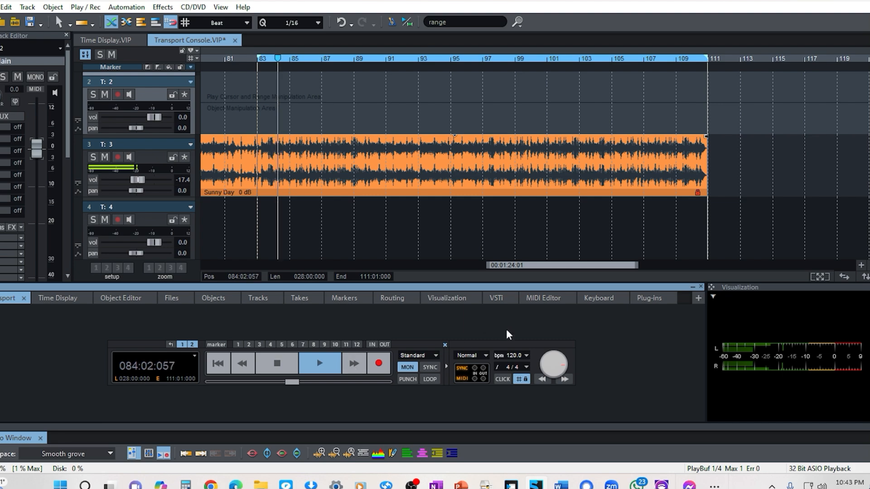
With the whole song in view, switch playback to range memory 1, back to range memory 2, and stop
left_click_drag(528, 265, 238, 244)
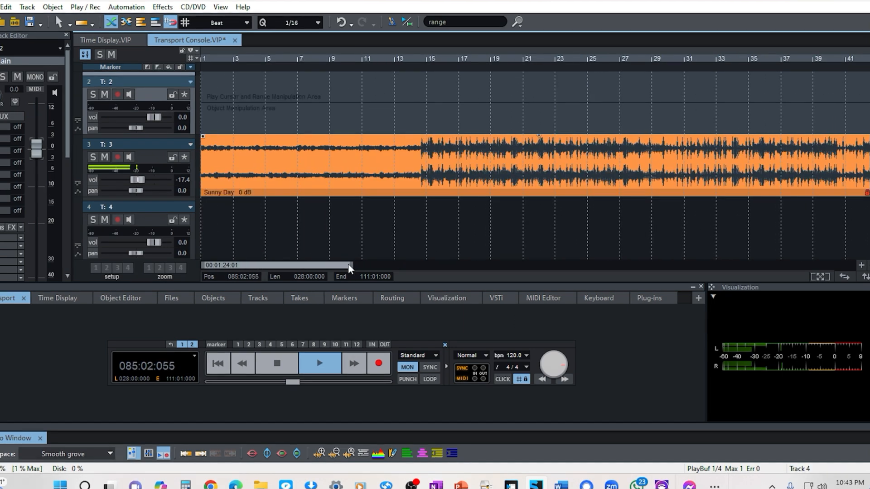
left_click_drag(351, 266, 801, 255)
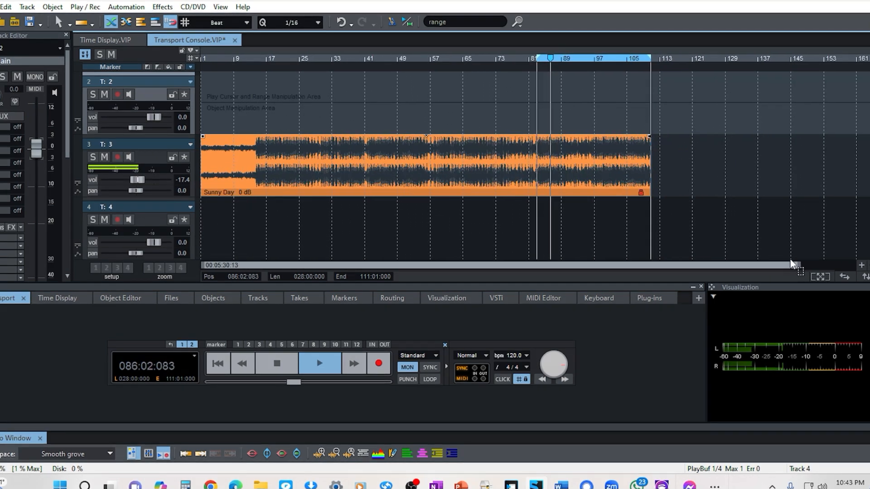
left_click(181, 344)
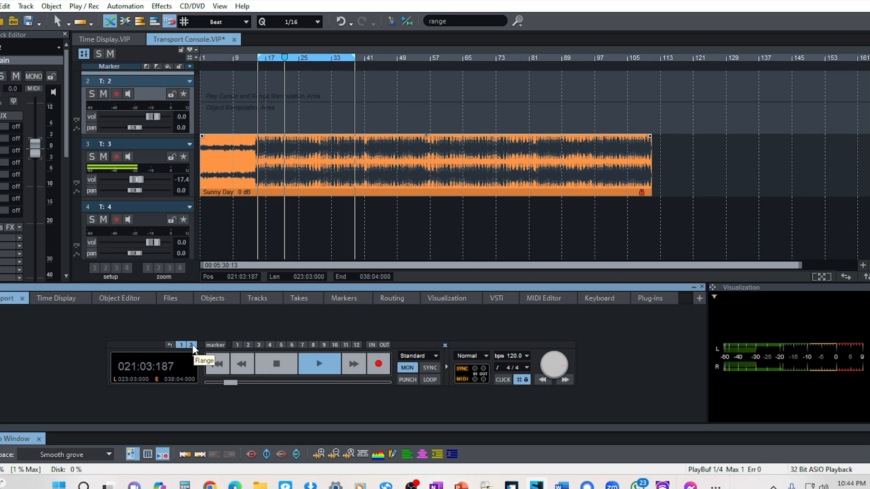
left_click(192, 345)
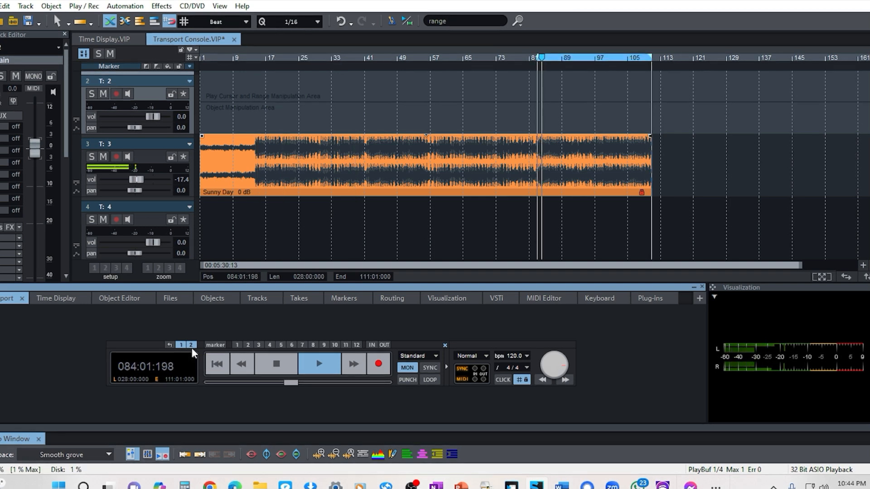
key("space")
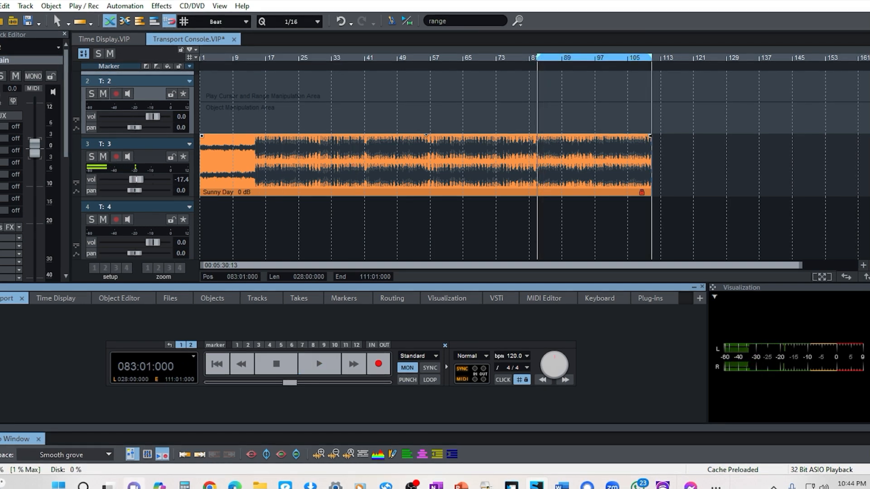
Place the play cursor at 014:03:191, just before the loud section of the song begins, and store marker 1 there
mouse_move(108, 485)
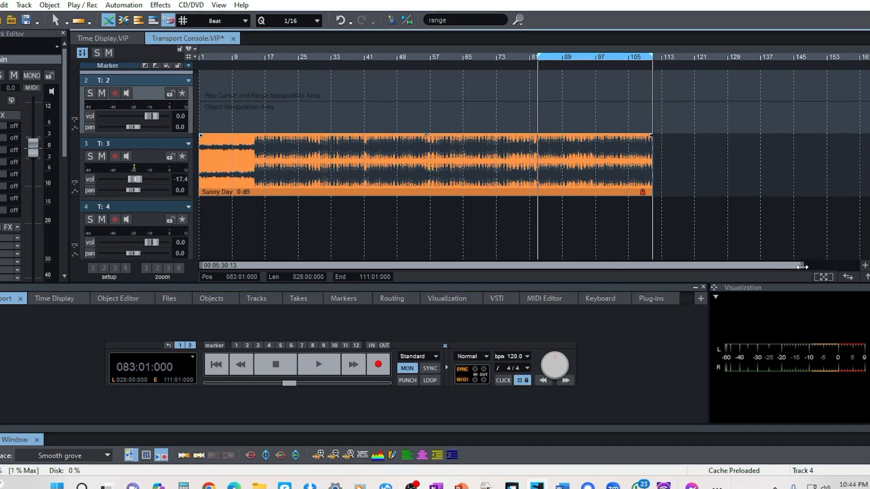
left_click_drag(804, 266, 373, 284)
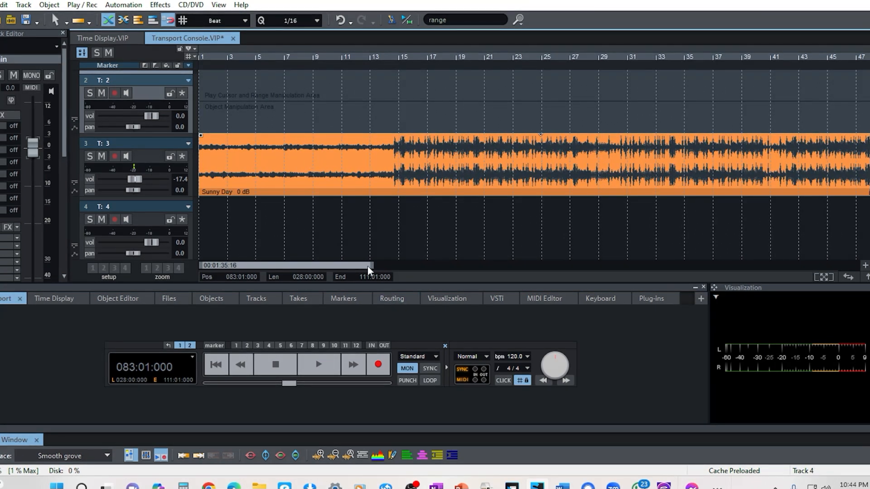
left_click_drag(371, 266, 295, 272)
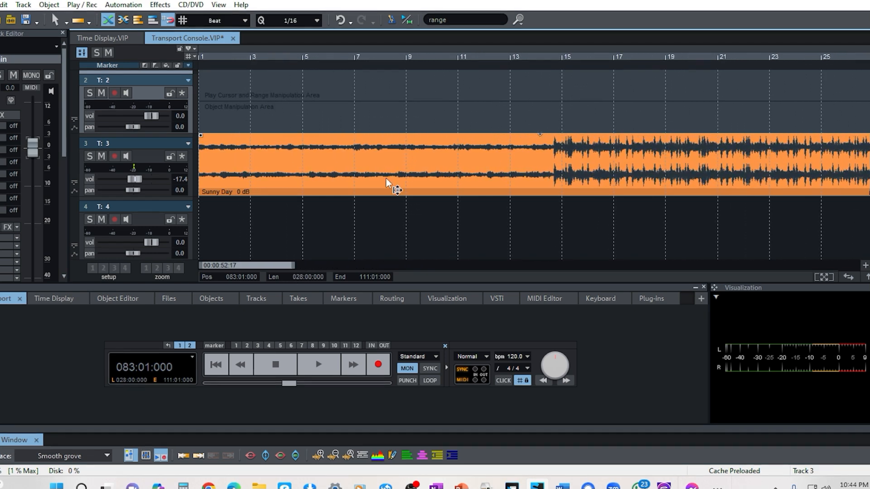
left_click(555, 58)
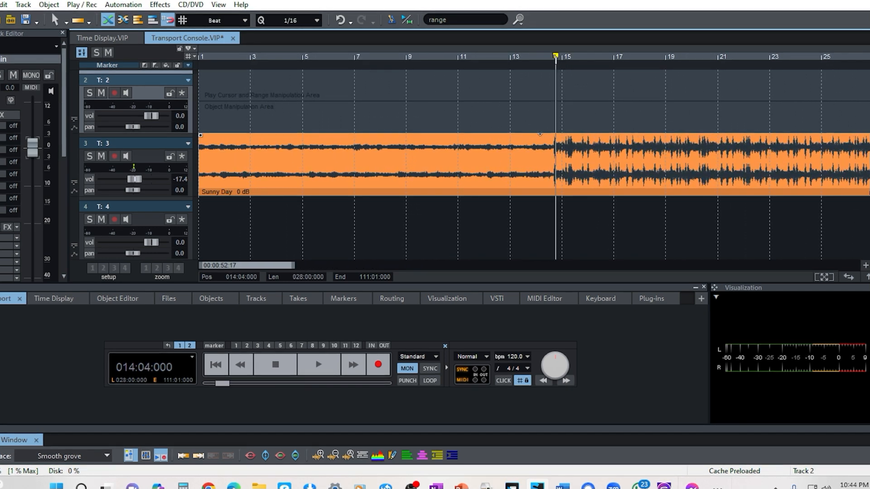
left_click(550, 55)
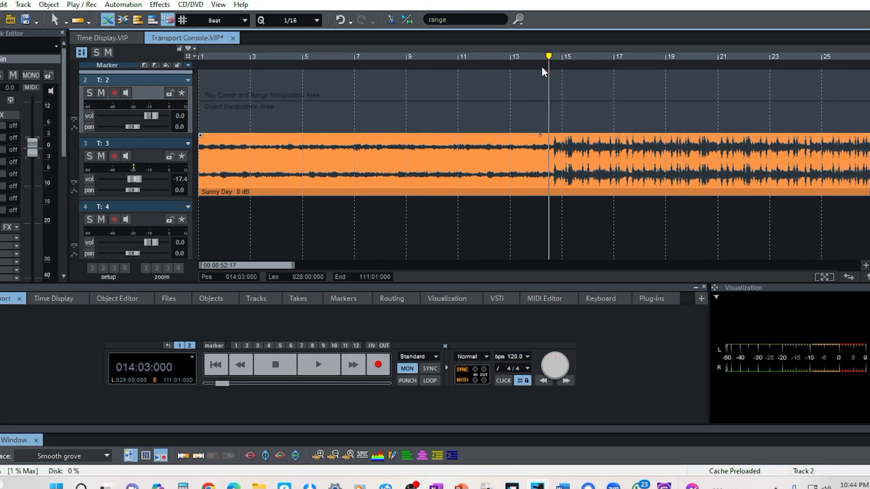
key("space")
key("space")
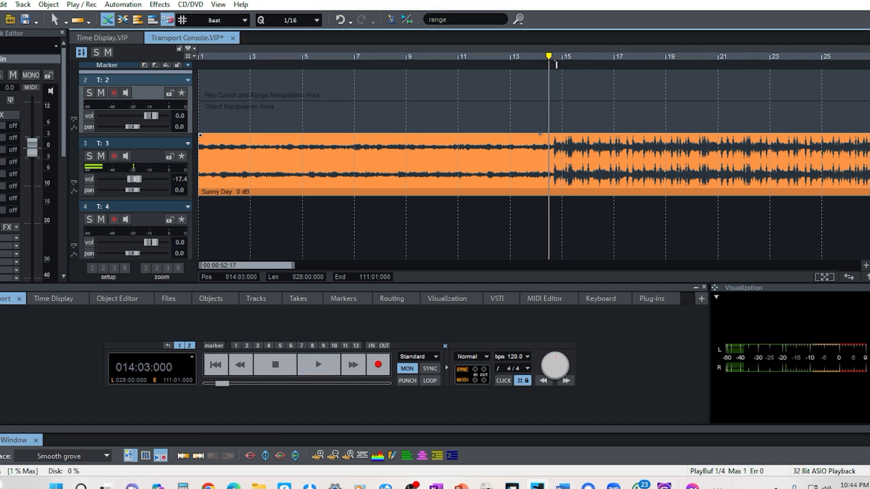
left_click(552, 62)
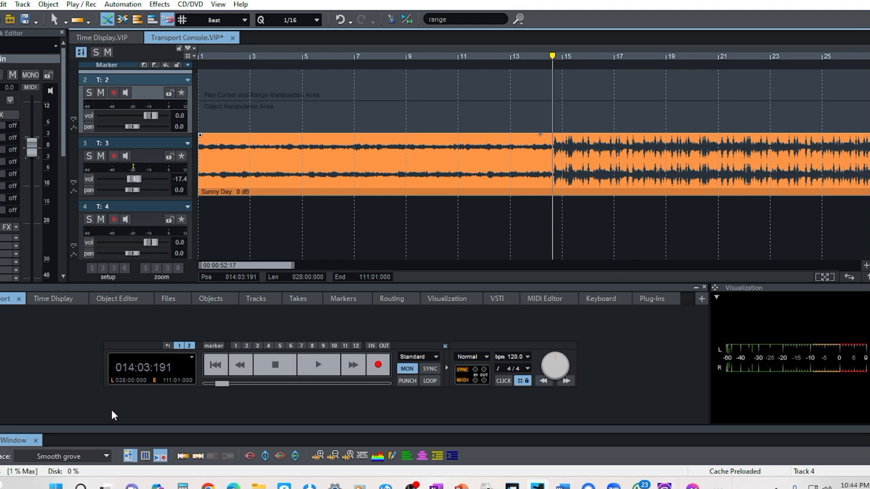
left_click(235, 346)
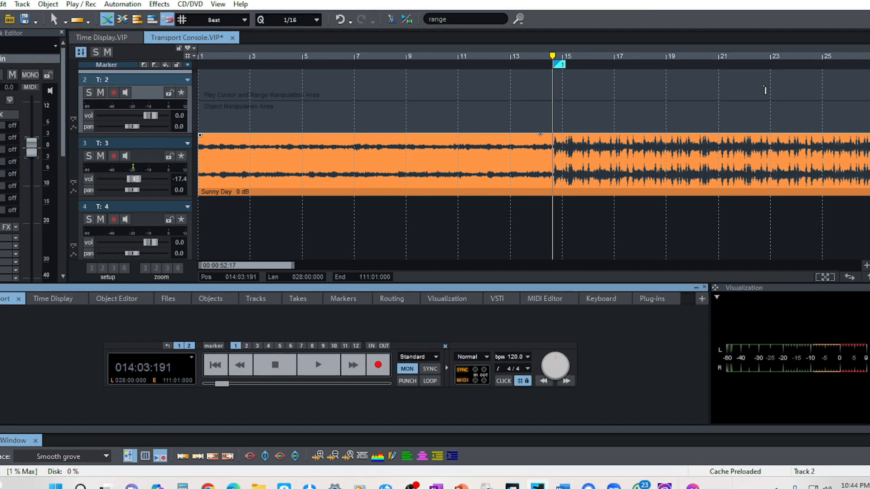
Move the play cursor to 017:01:000 and store marker 2 there
left_click(294, 265)
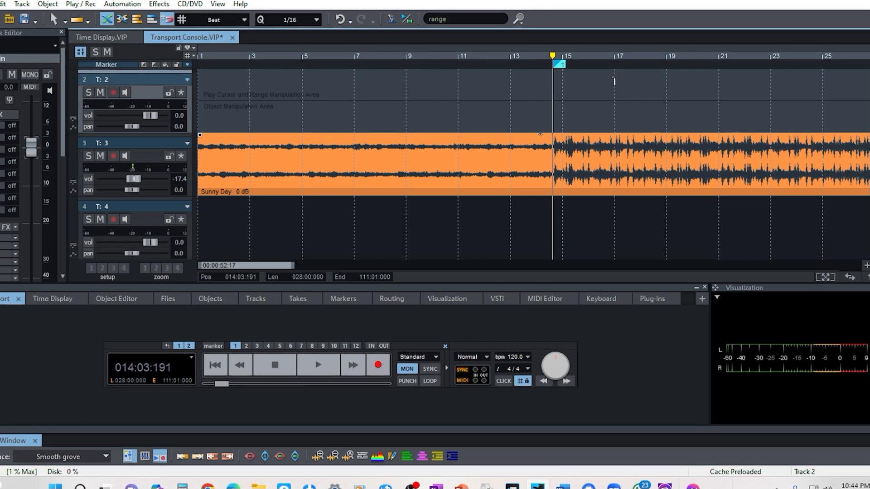
left_click(615, 84)
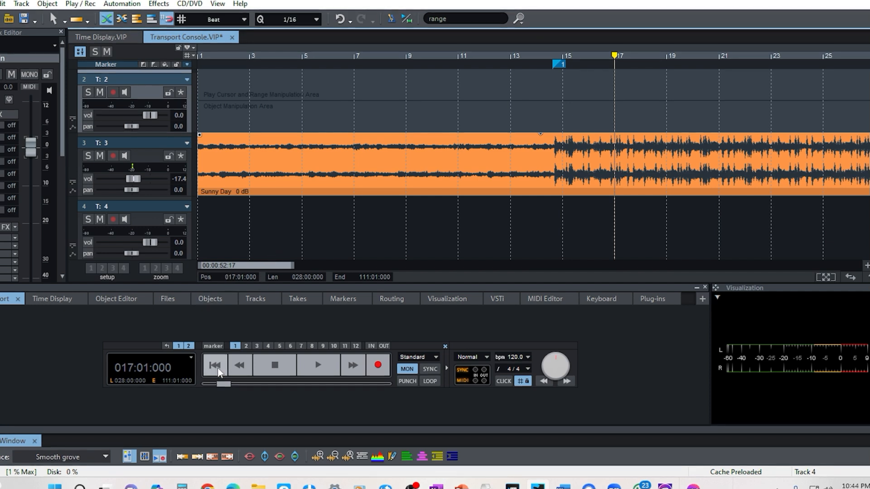
left_click(248, 347)
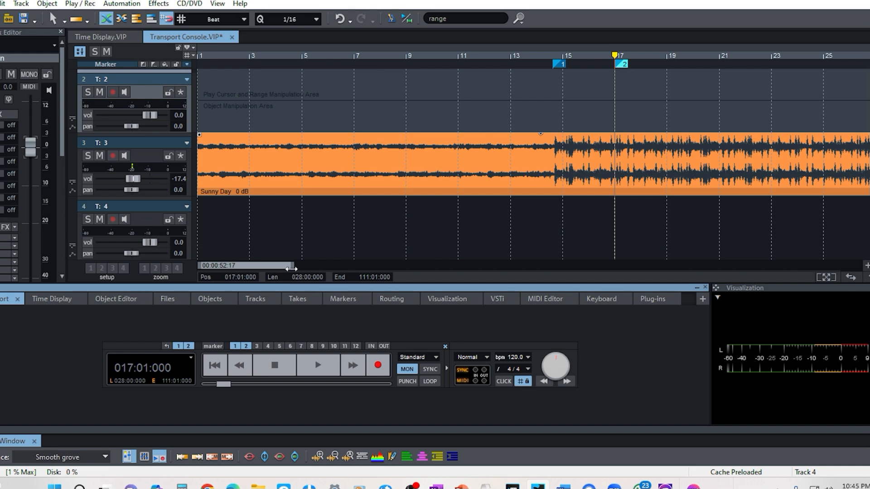
Move the play cursor to 025:01:000 and store marker 3 there
left_click_drag(291, 268, 347, 268)
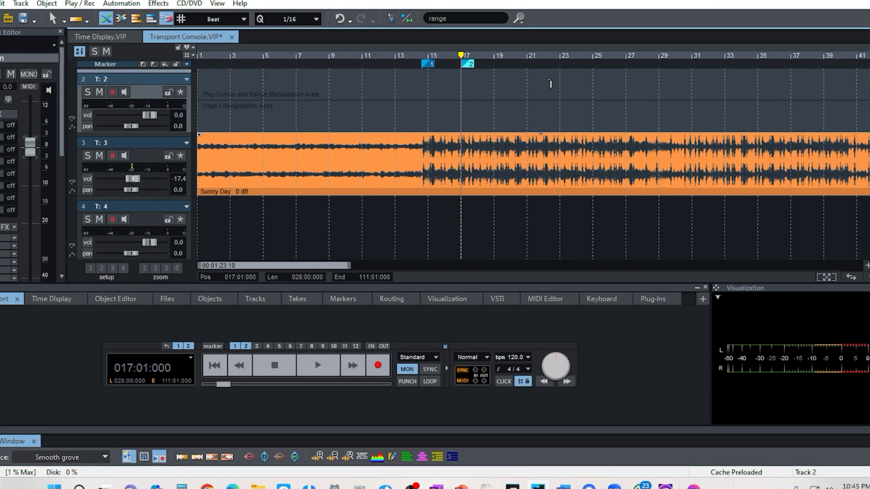
left_click(591, 67)
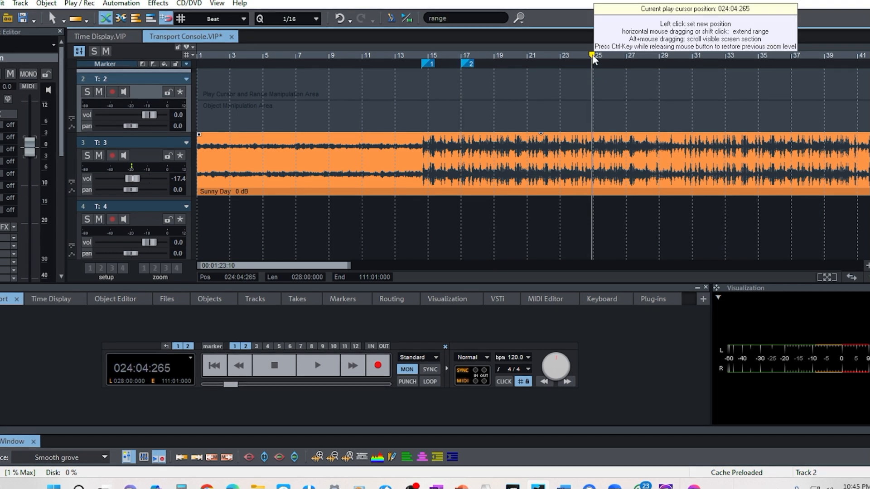
left_click(593, 56)
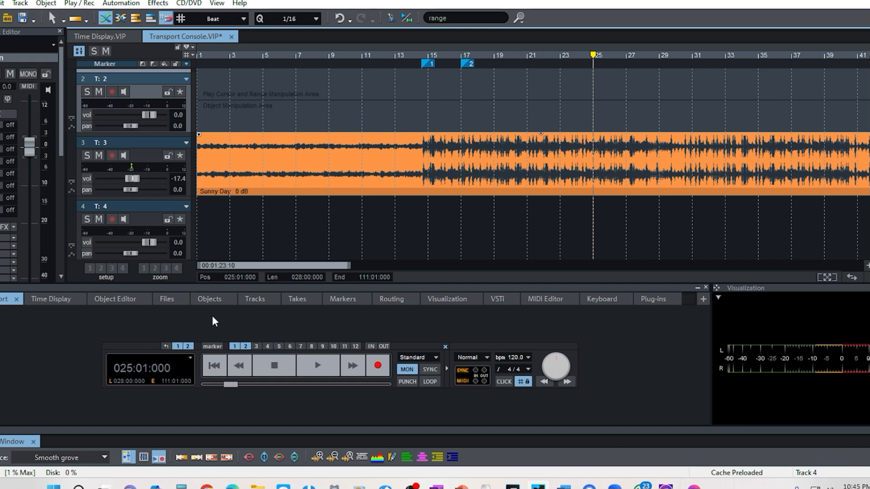
left_click(257, 347)
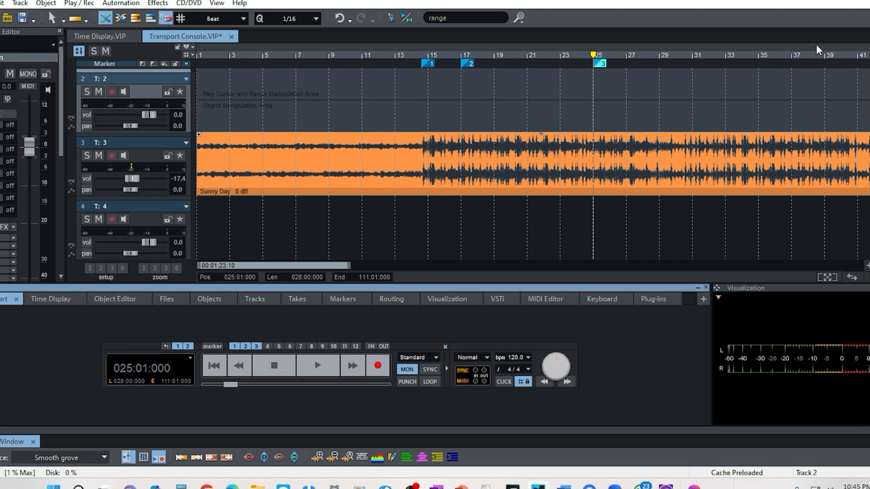
Move the play cursor to 040:04:354, near bar 41, and store marker 4 there
left_click_drag(349, 266, 465, 266)
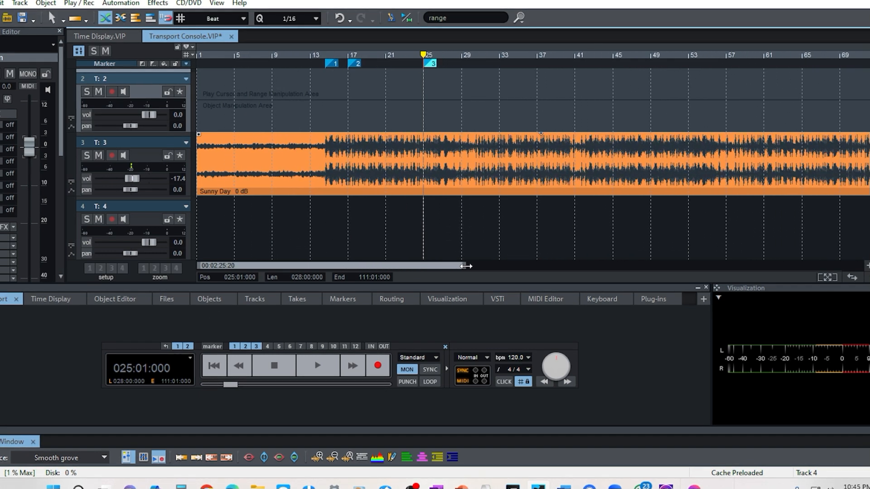
left_click(574, 63)
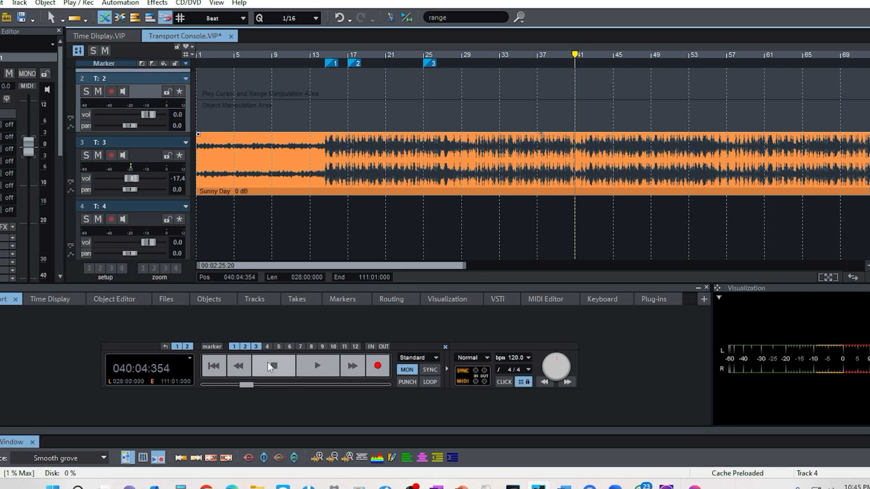
left_click(267, 346)
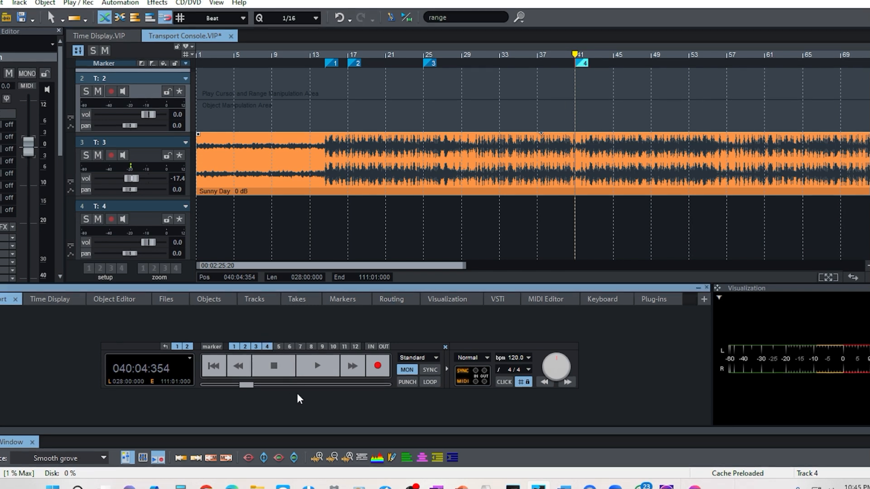
Play the song from about bar 49, jump to markers 1, 2, 4 and 1 again during playback, and stop
left_click(652, 65)
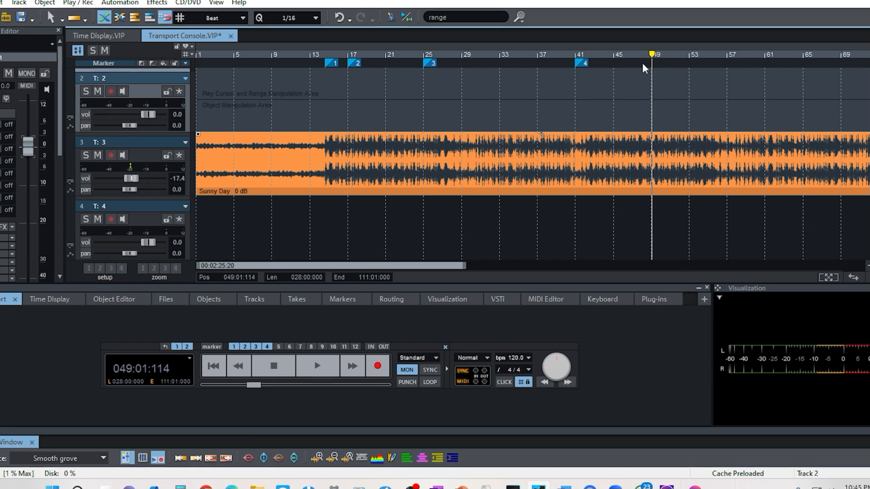
key("space")
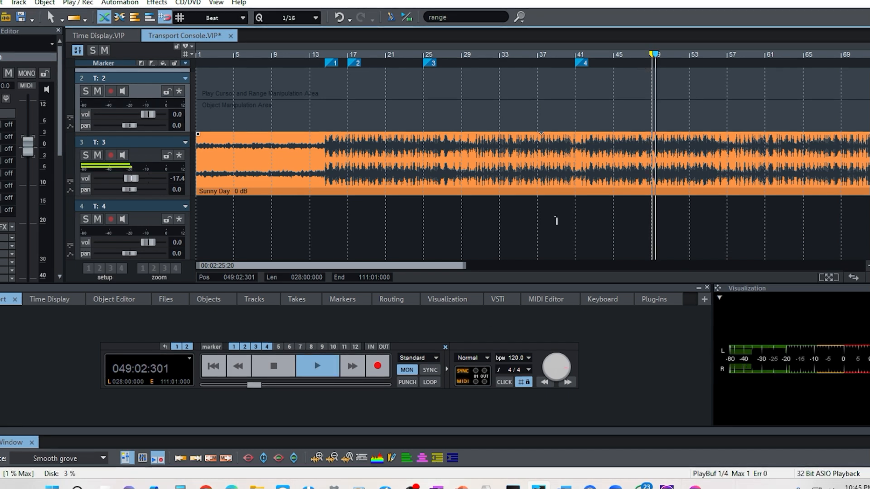
left_click(235, 347)
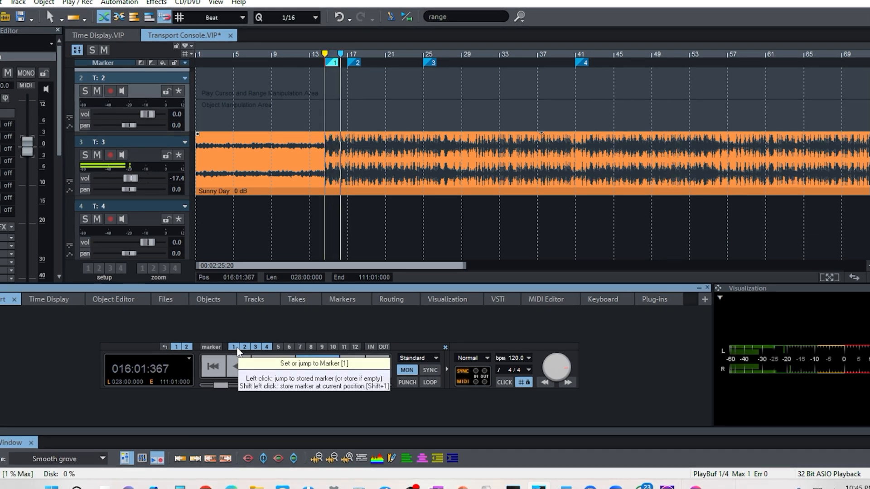
left_click(245, 347)
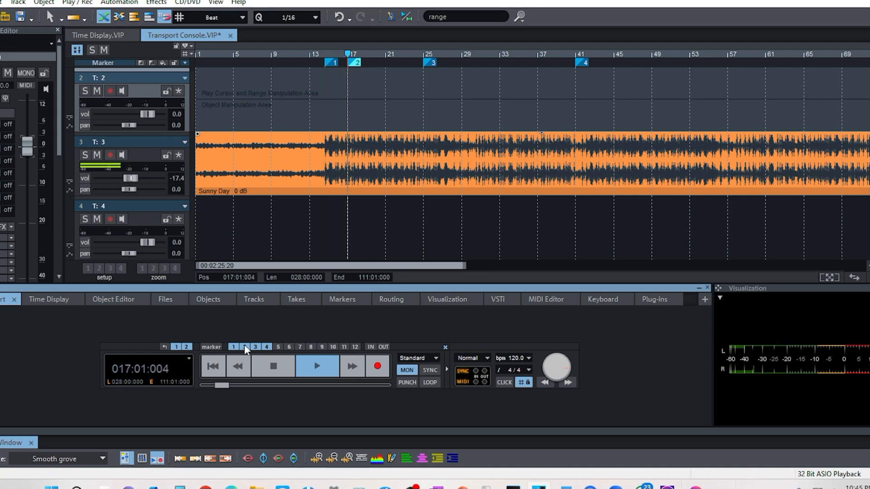
left_click(267, 347)
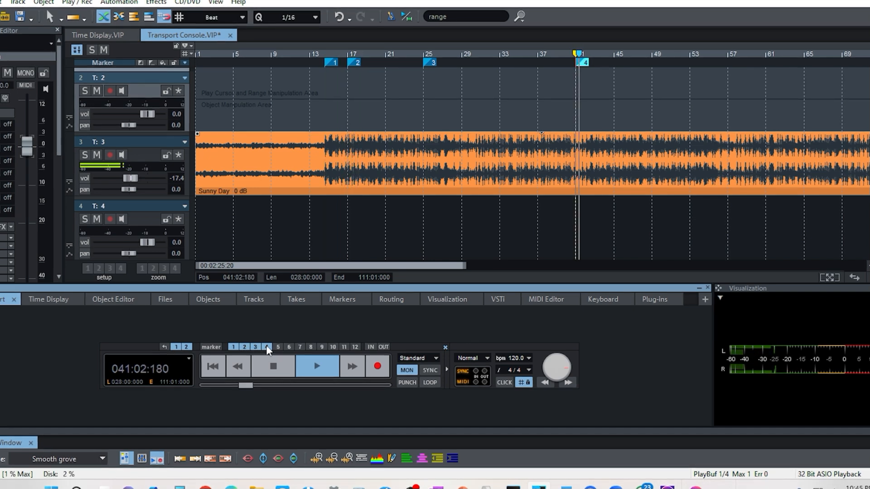
left_click(233, 347)
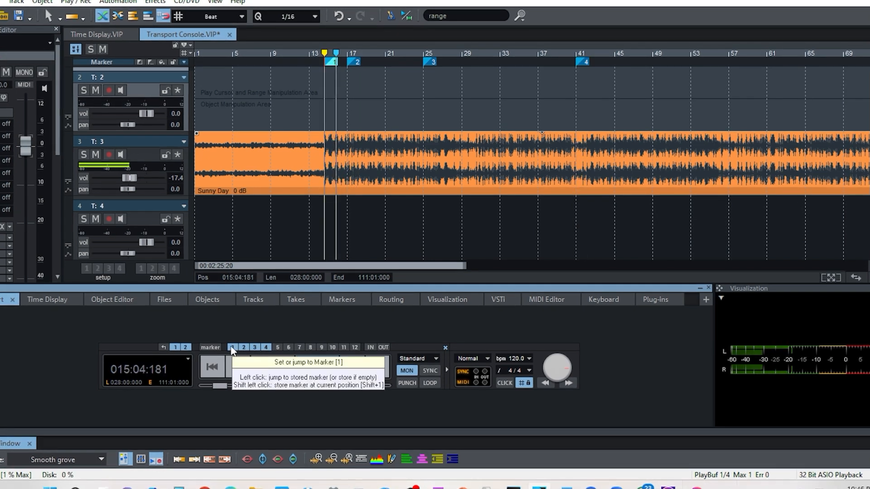
key("space")
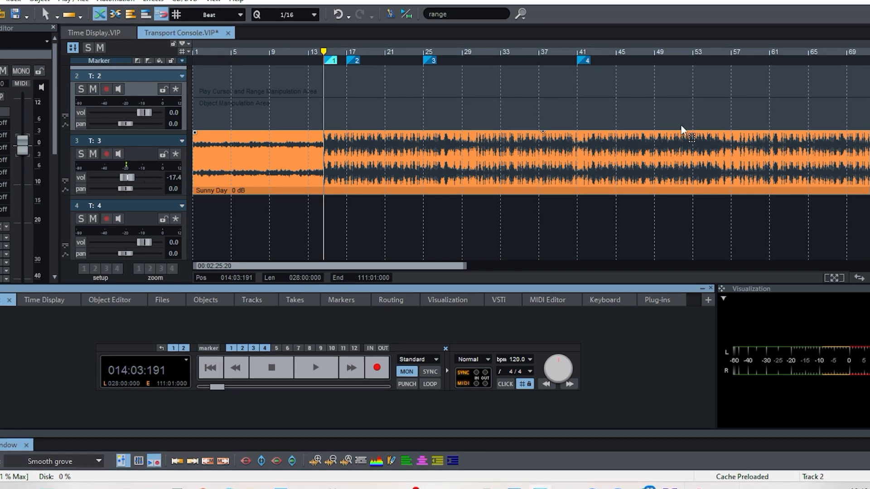
Play the song from about bar 33, recall range memories 2, 1 and 2 again during playback, and stop
left_click(506, 58)
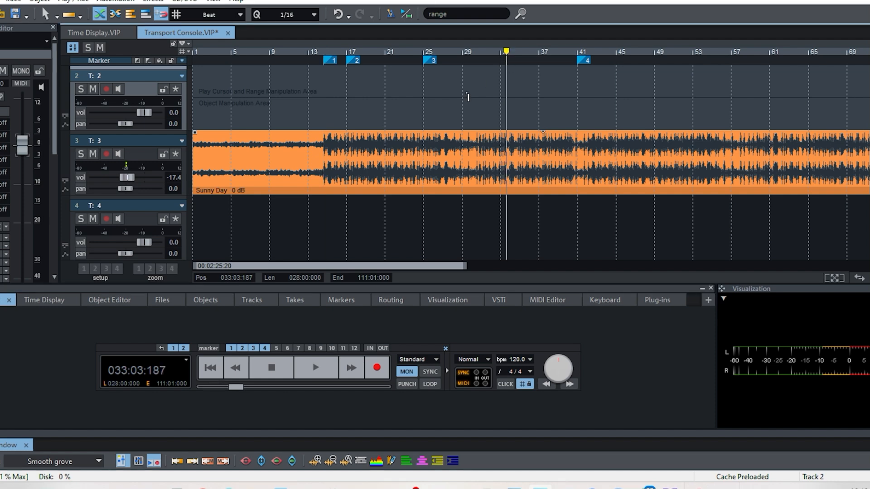
key("space")
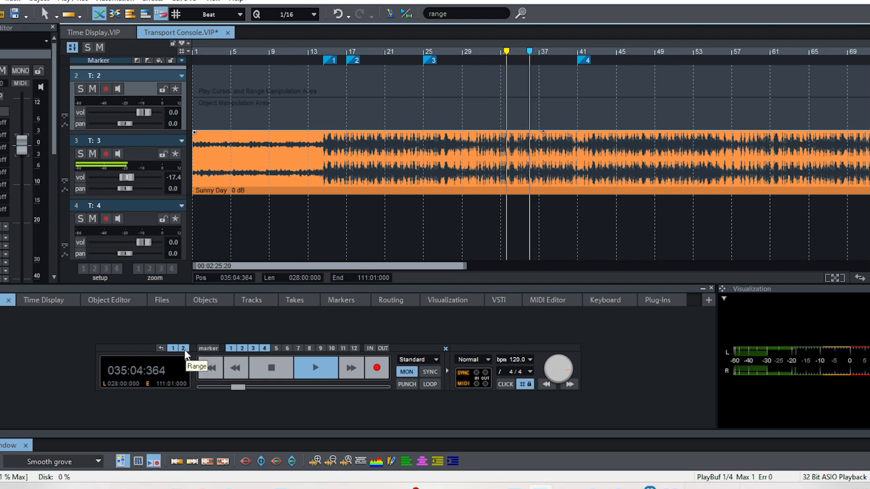
left_click(184, 349)
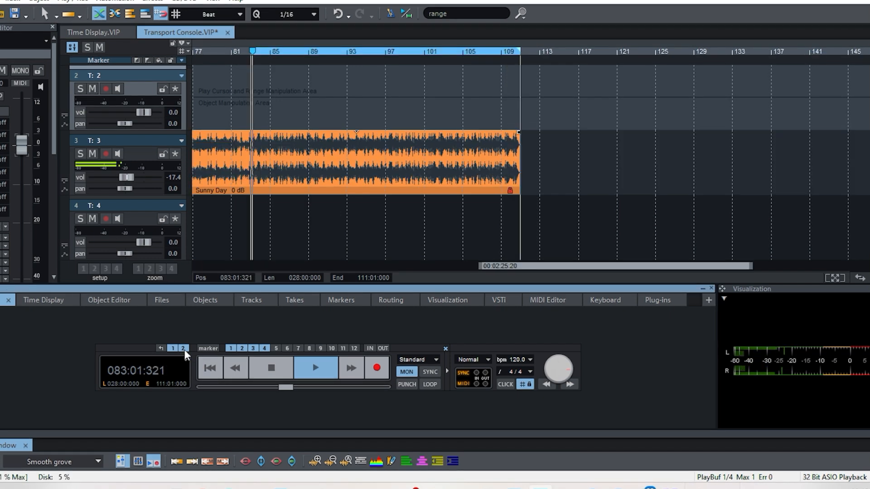
left_click(174, 348)
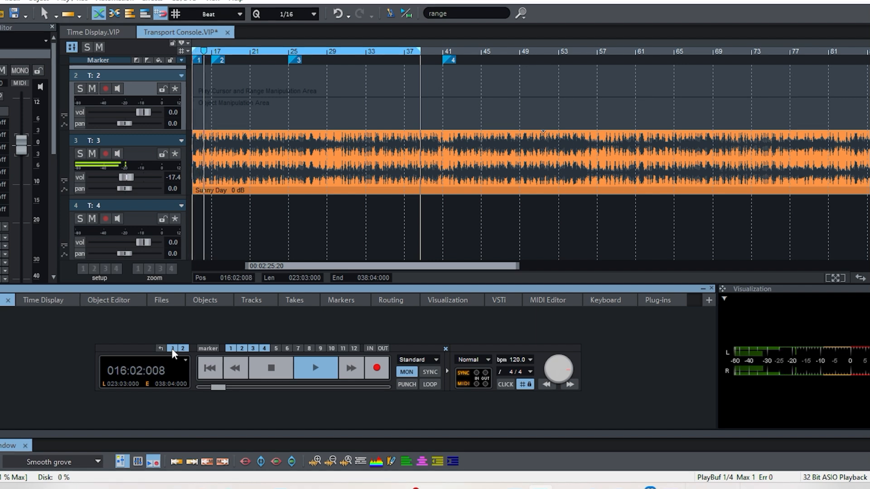
left_click(181, 348)
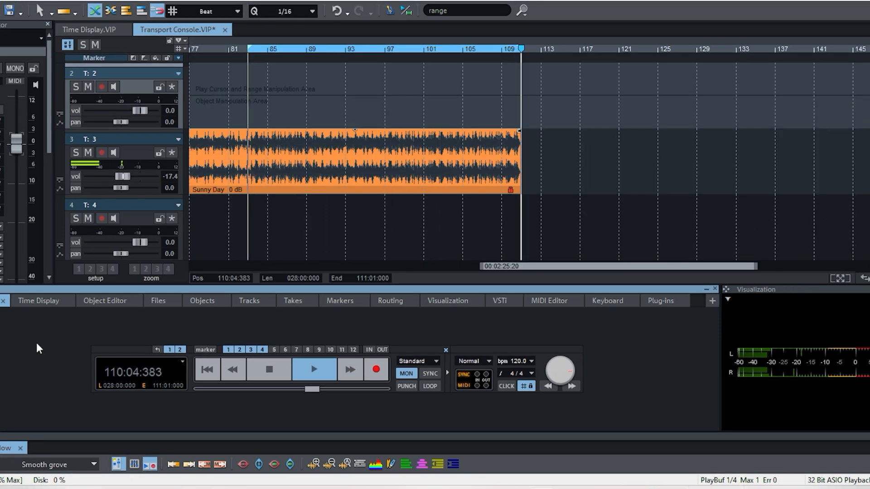
key("space")
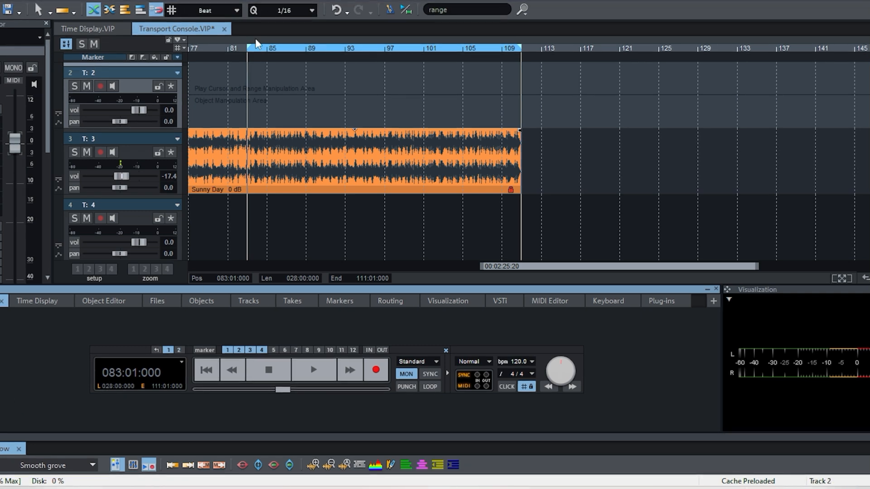
Move the range start to 097:01:000 and store the resulting range in range memory 2
left_click_drag(247, 48, 385, 49)
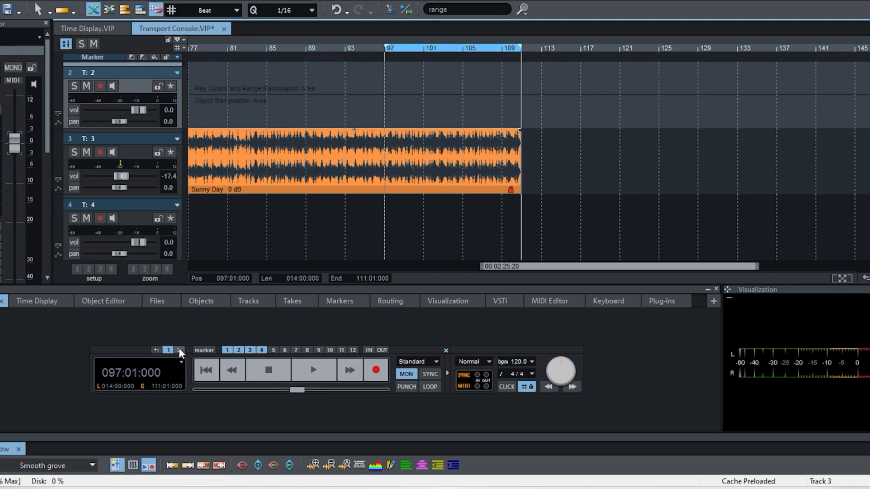
left_click(180, 351)
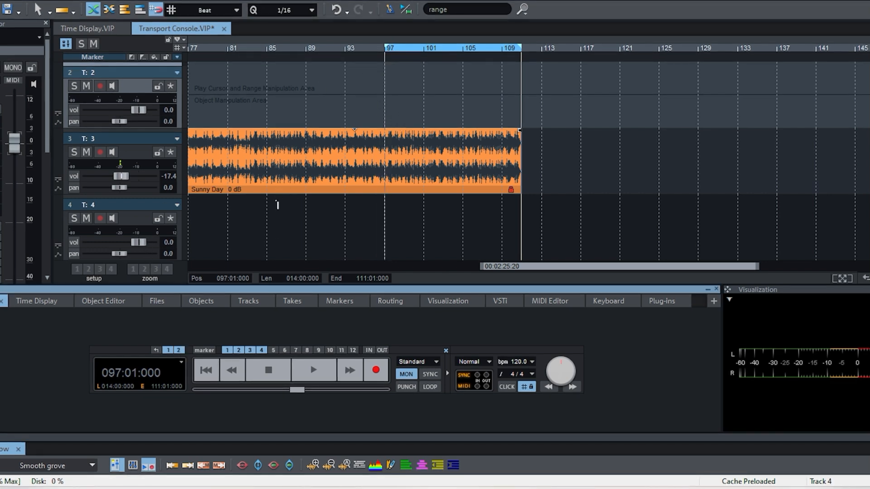
Play the song from 085:02:000, recall range memory 1 and then range memory 2 during playback, and stop
left_click(270, 57)
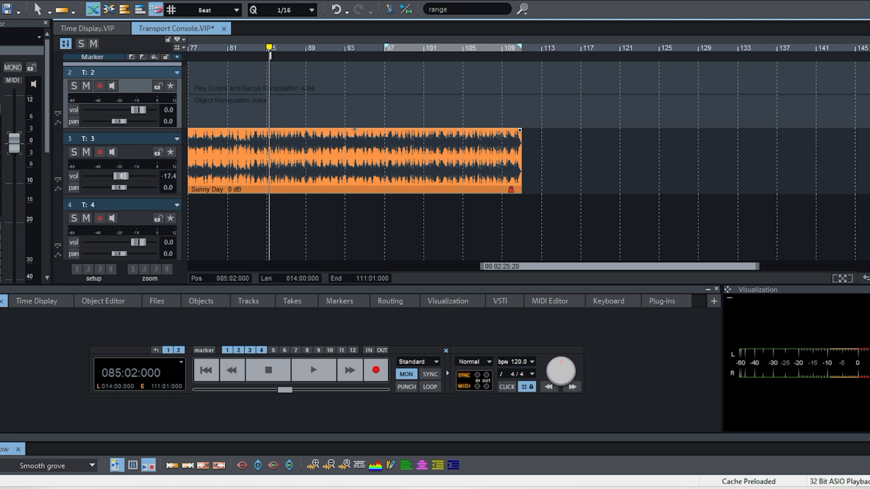
key("space")
left_click(168, 351)
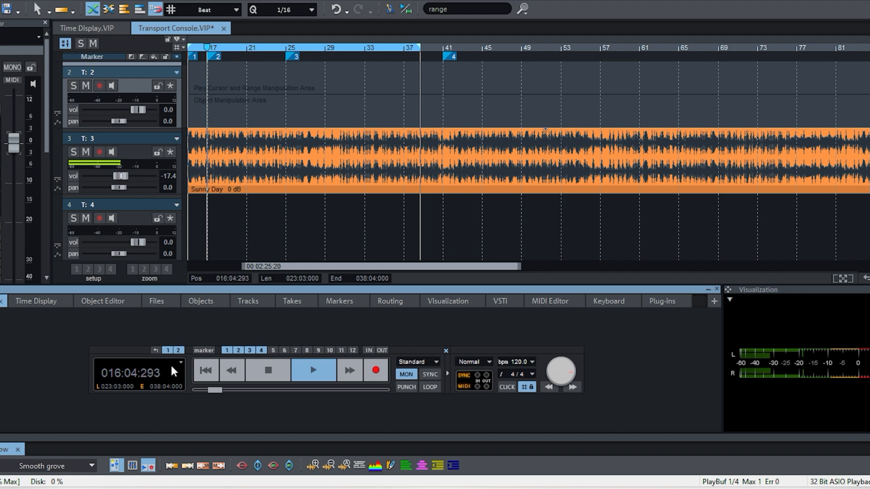
left_click(177, 350)
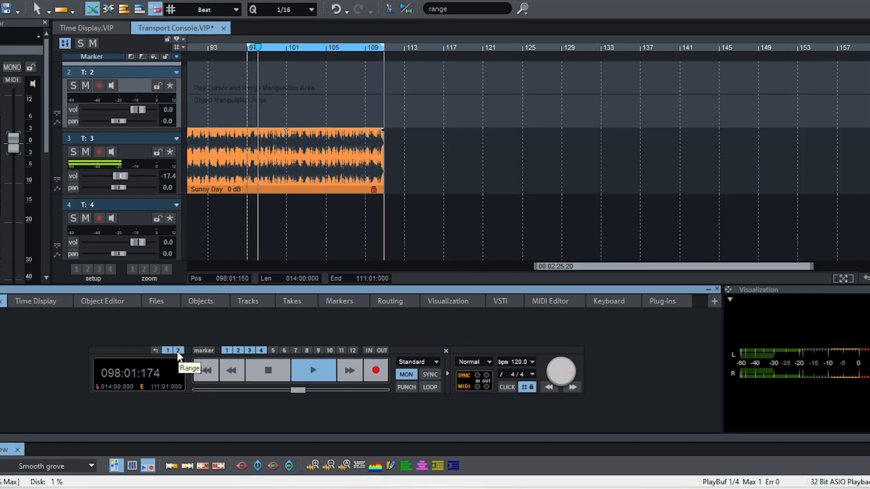
key("space")
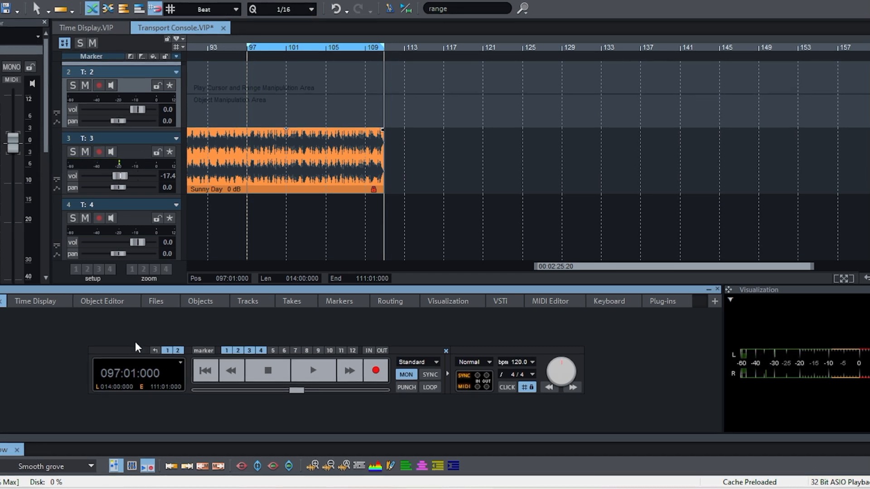
Delete marker 4 from the project's numbered markers
right_click(261, 352)
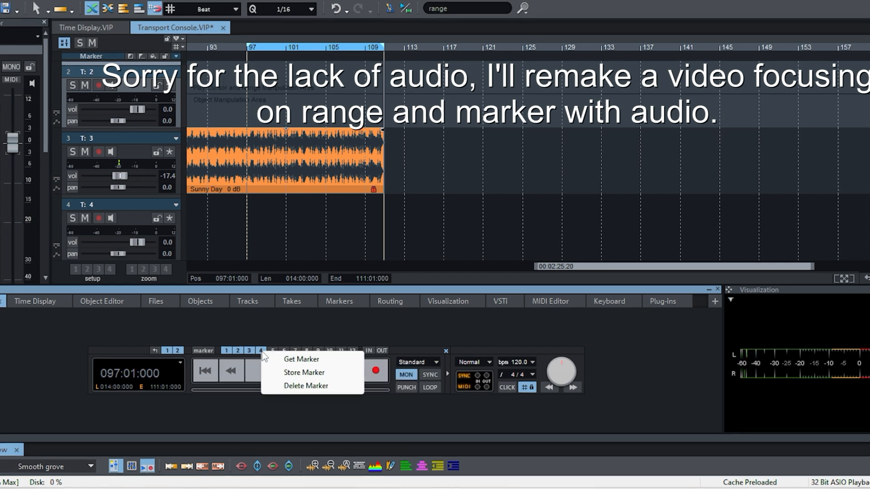
left_click(298, 386)
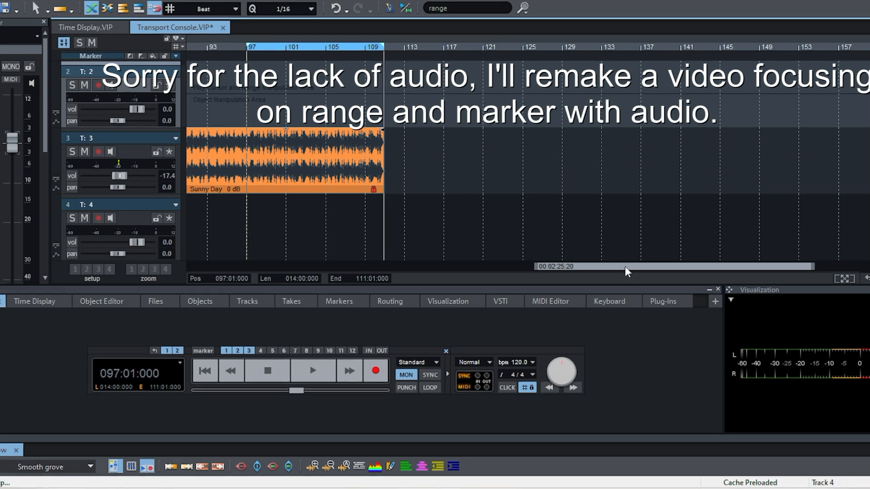
left_click_drag(627, 267, 280, 279)
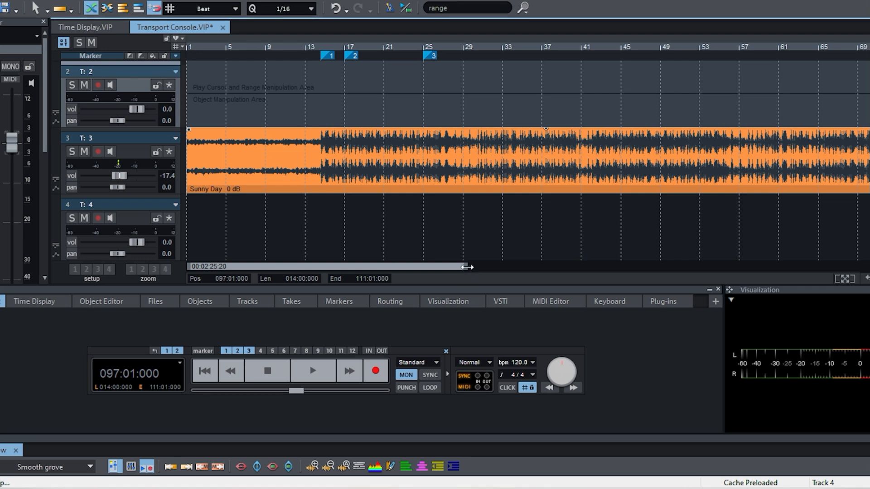
left_click_drag(464, 268, 856, 221)
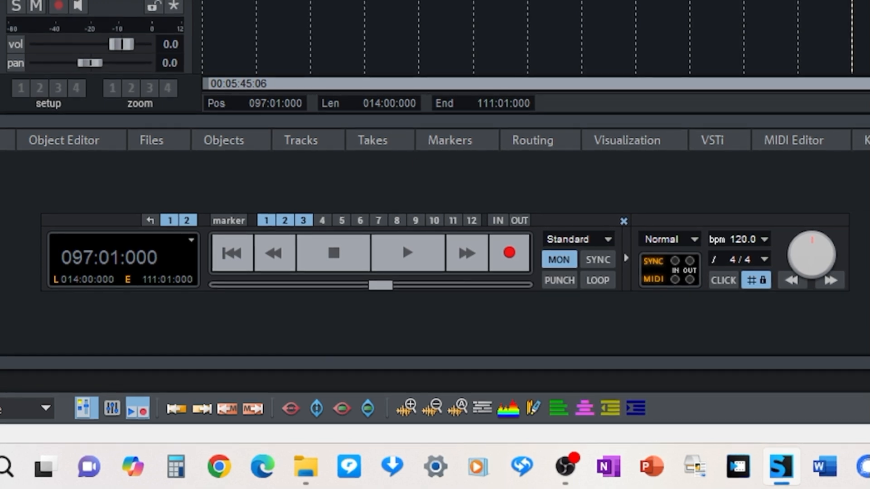
Toggle punch recording on and off, switch it on again, and inspect the available recording modes
left_click(554, 281)
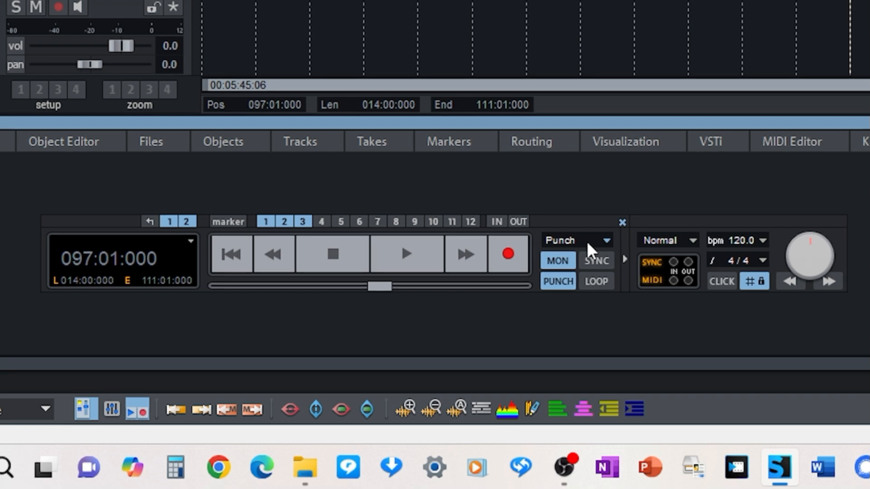
left_click(562, 283)
right_click(562, 284)
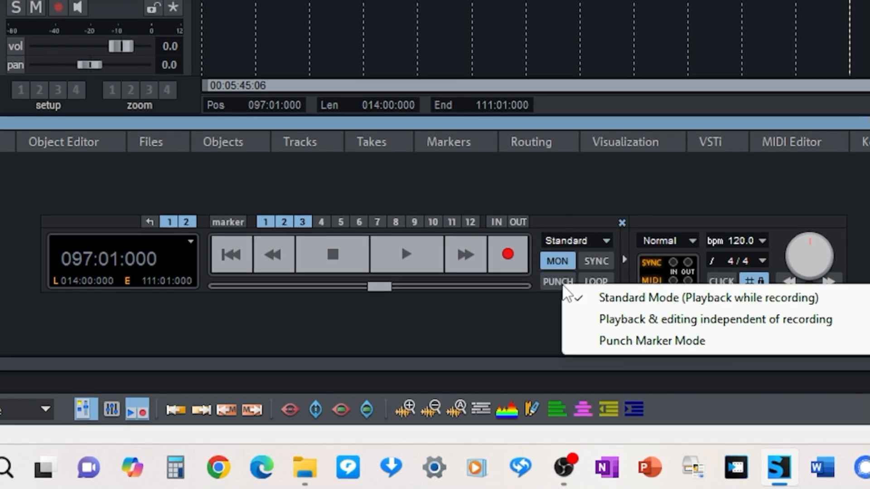
left_click(557, 282)
right_click(556, 282)
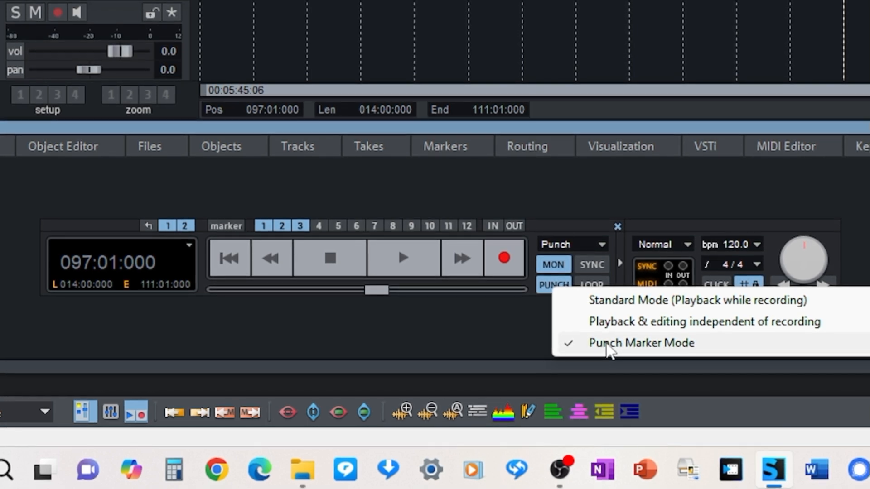
left_click(619, 187)
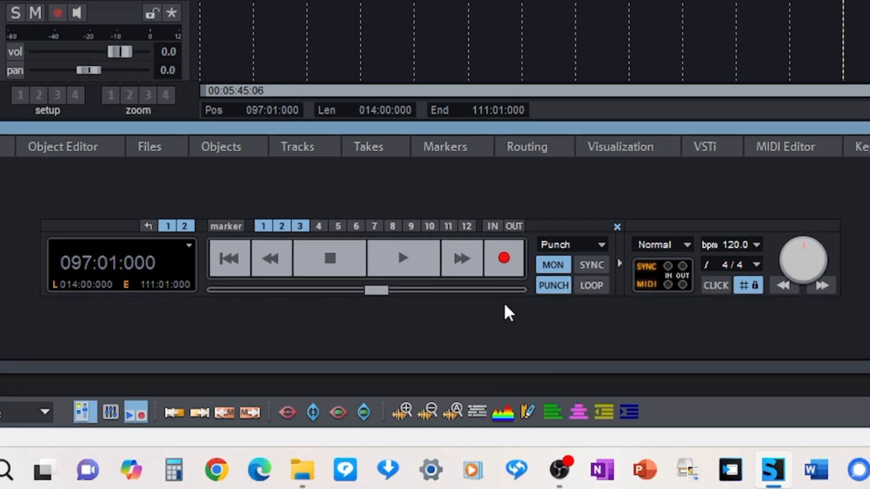
Switch the punch control to AutoJam, inspect its recording modes, and return recording to Standard
left_click(554, 285)
left_click(553, 285)
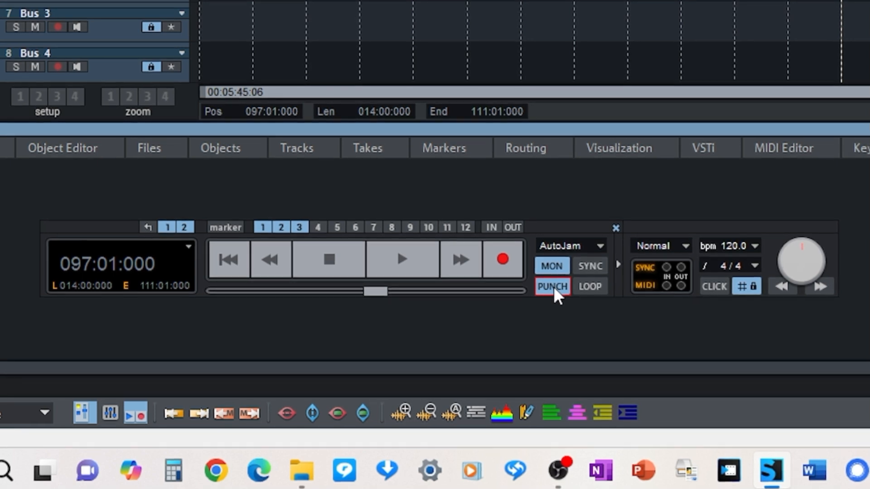
left_click(554, 287)
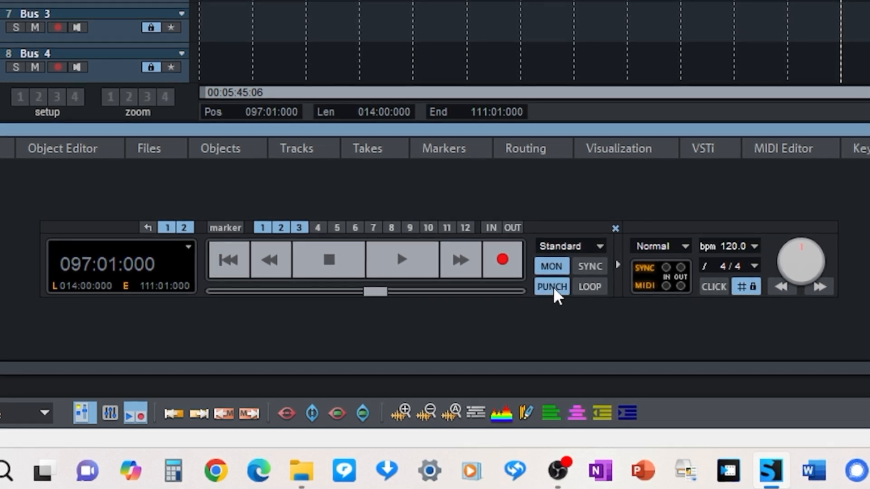
left_click(553, 287)
left_click(599, 247)
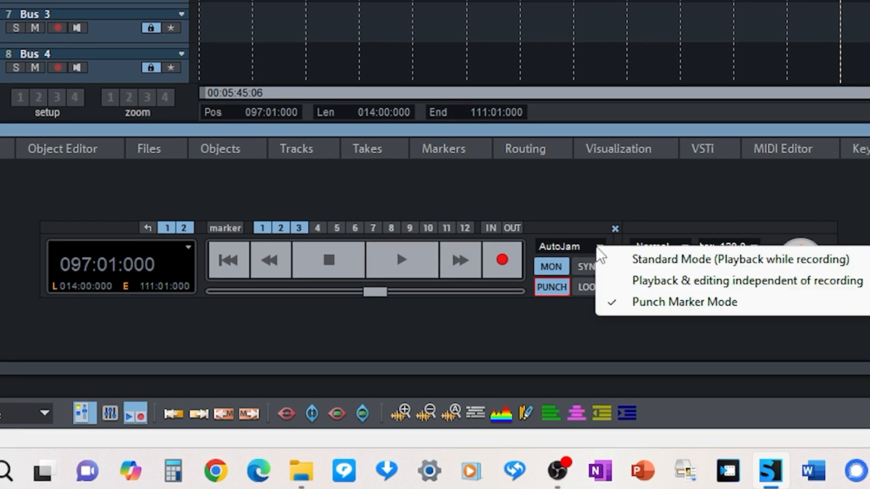
left_click(550, 283)
left_click(550, 285)
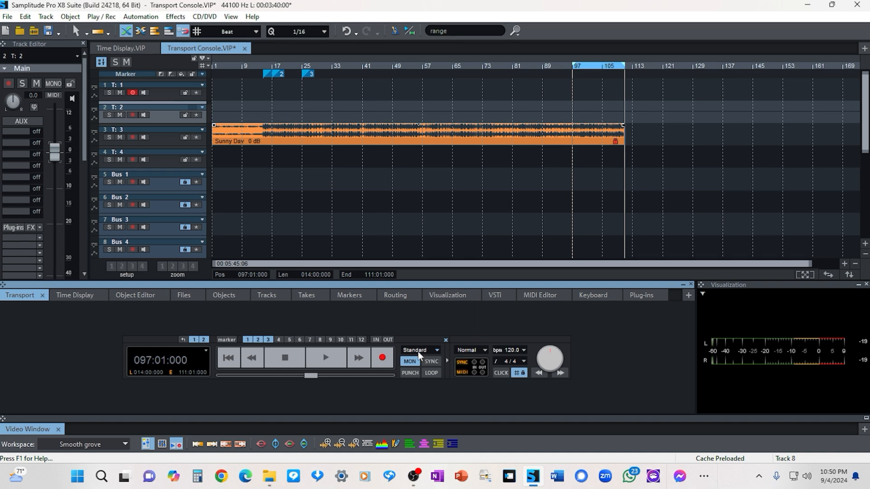
Set recording to playback and editing independent of recording, try punch mode, and reselect the independent mode
left_click(437, 349)
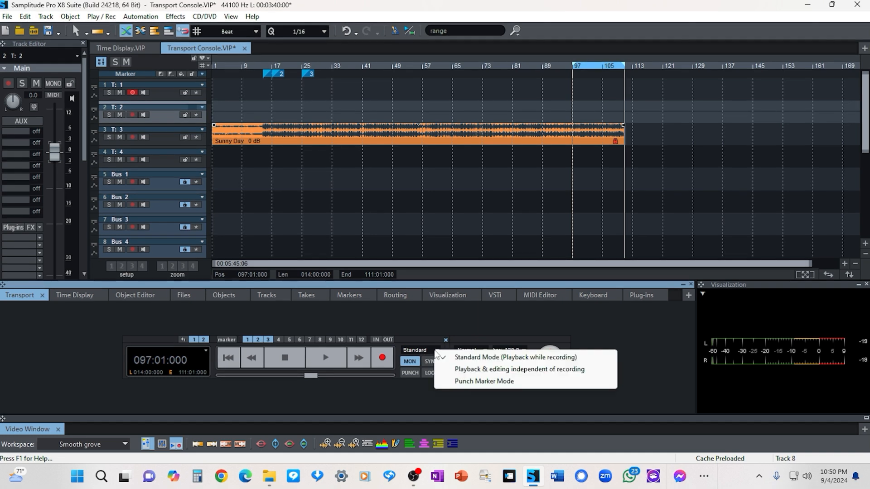
left_click(458, 371)
left_click(414, 361)
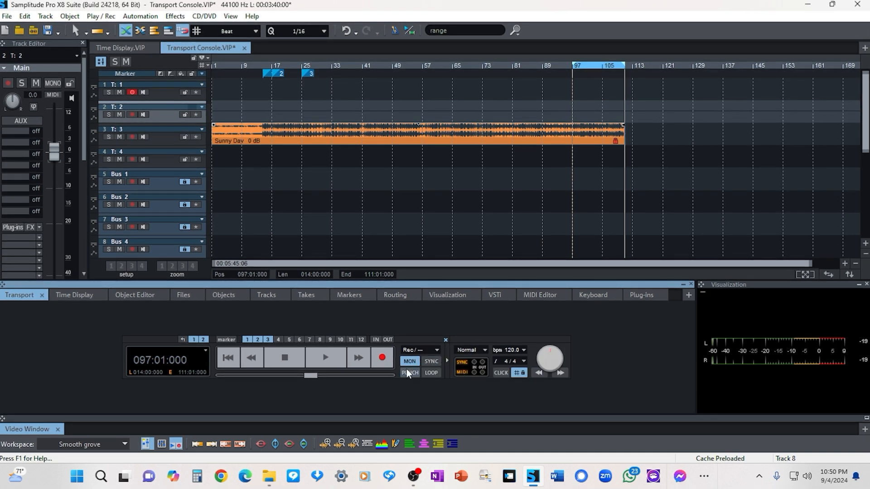
left_click(410, 372)
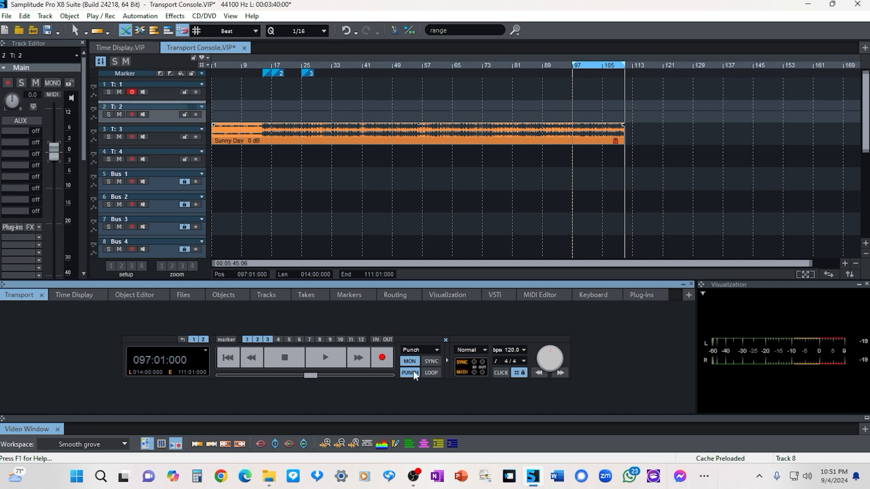
left_click(437, 349)
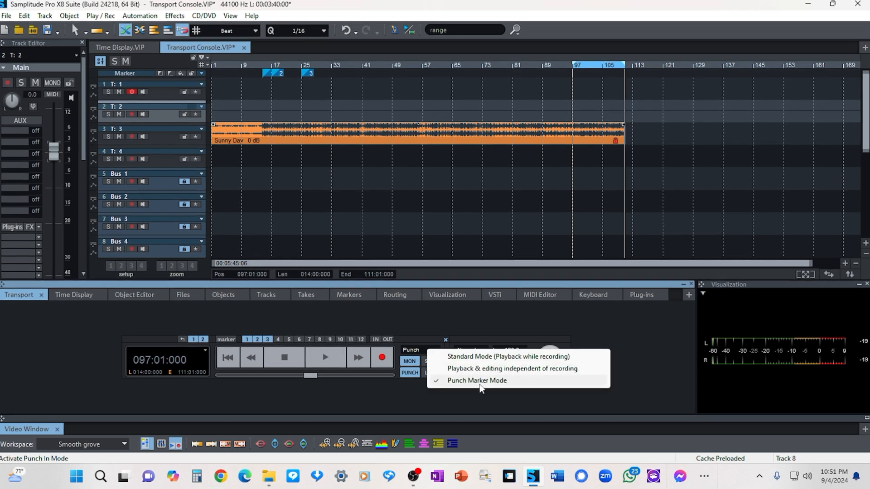
left_click(468, 369)
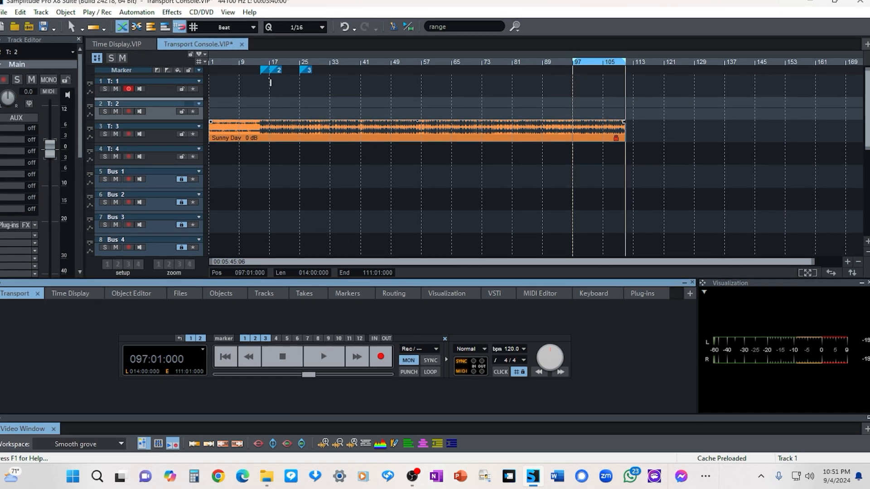
Place the play cursor at 017:01:000 on track 1 and disarm that track's recording
left_click(272, 85)
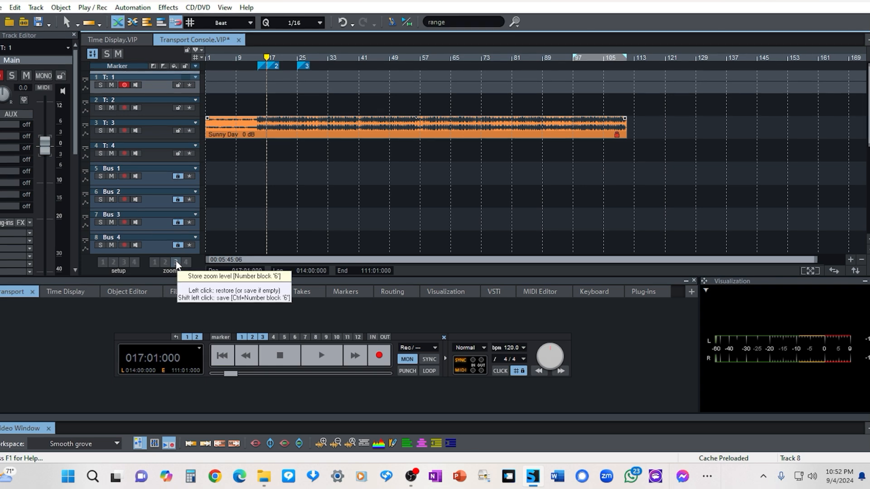
left_click(125, 85)
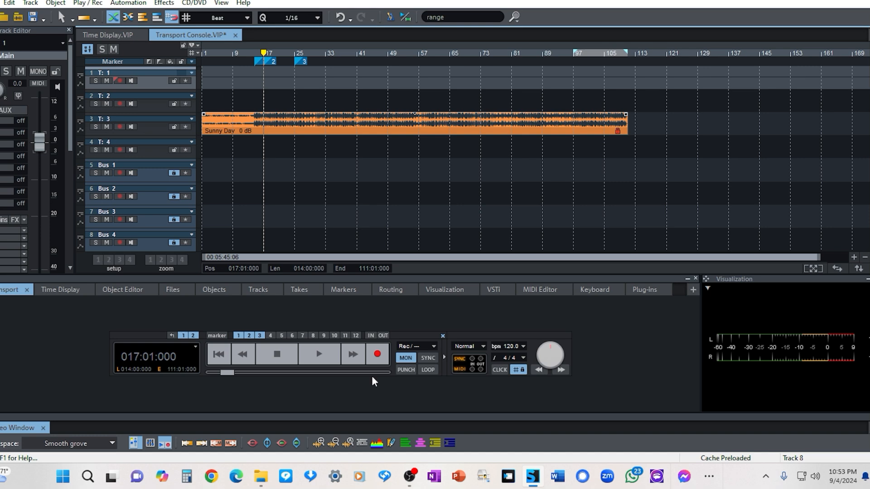
Switch recording to punch mode and mark a range from 013:02:000 to 041:02:000 in the timeline
left_click(404, 369)
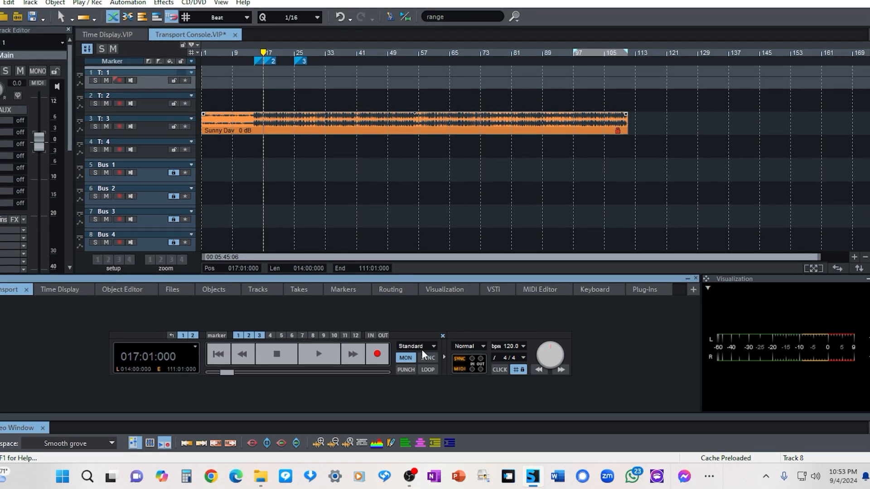
right_click(404, 370)
left_click(446, 378)
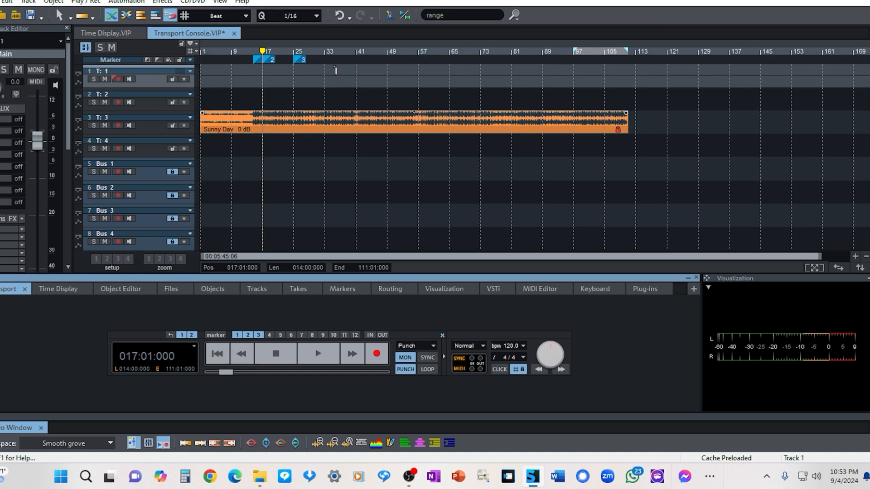
left_click_drag(248, 51, 352, 47)
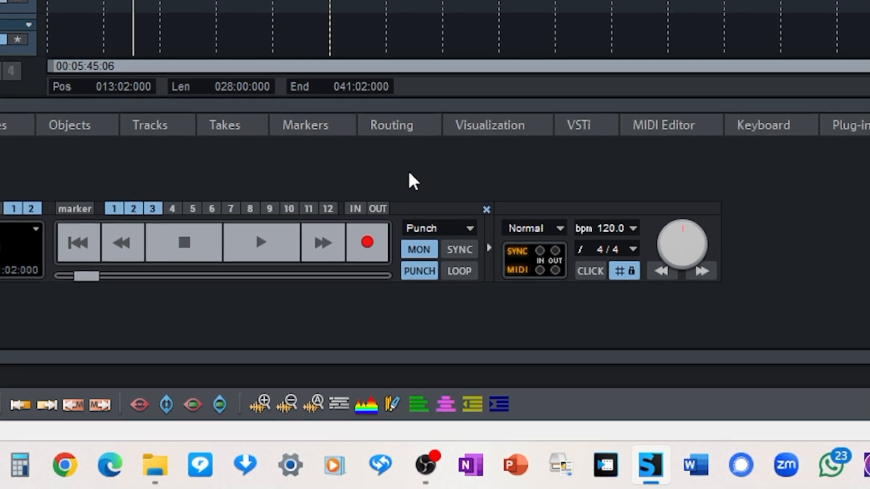
Inspect the MIDI recording modes and the preset tempo choices in the transport console without changing them
left_click(543, 228)
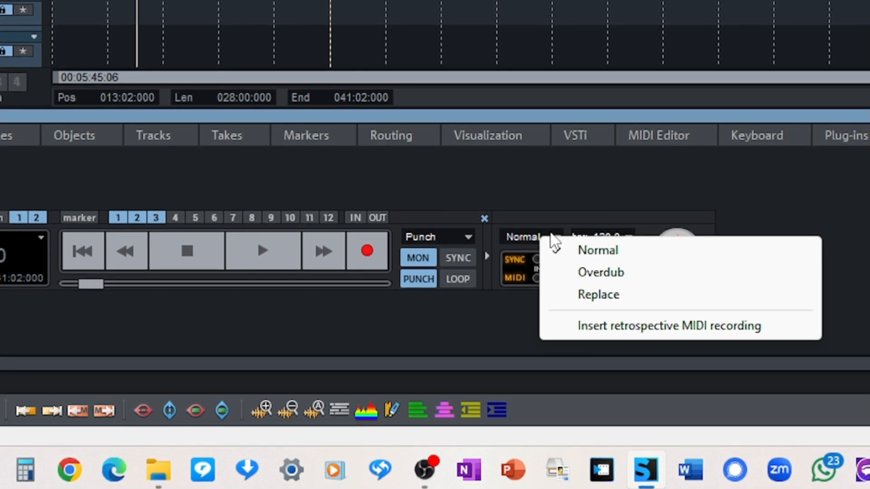
left_click(595, 194)
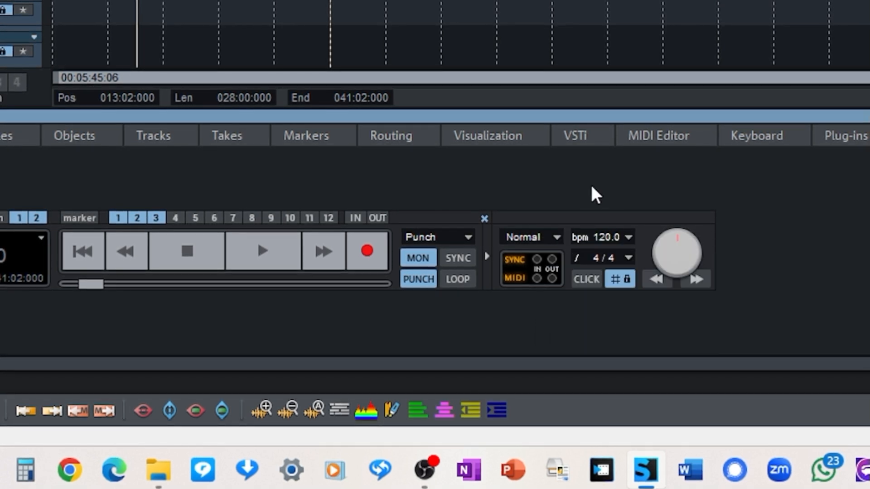
left_click(625, 237)
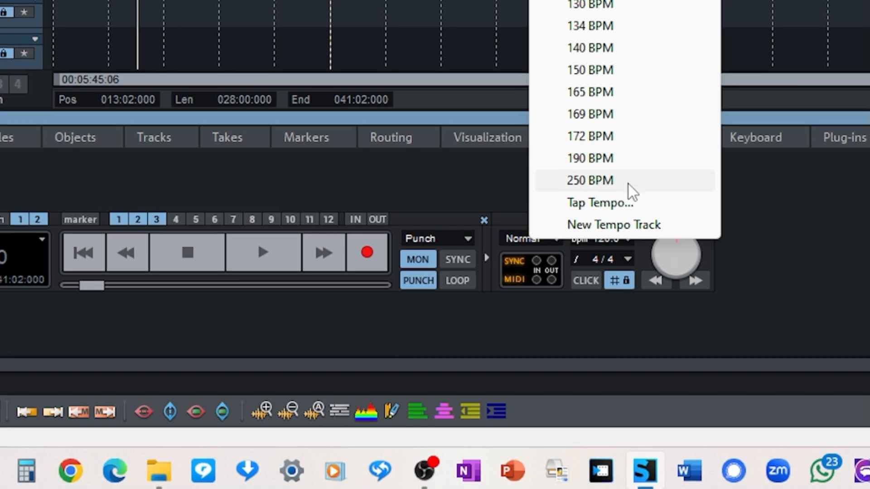
left_click(788, 241)
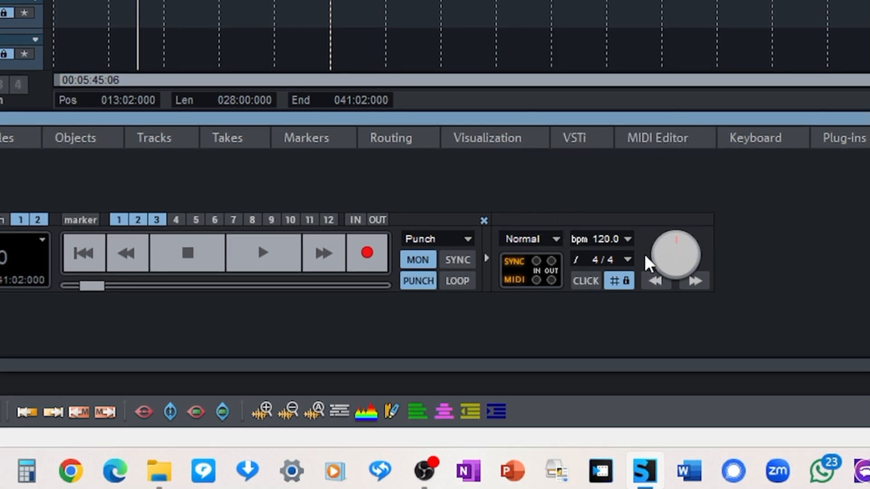
Try a project tempo of 88 BPM, cancel the audio object adjustment, and restore the tempo to 120 BPM
double_click(602, 240)
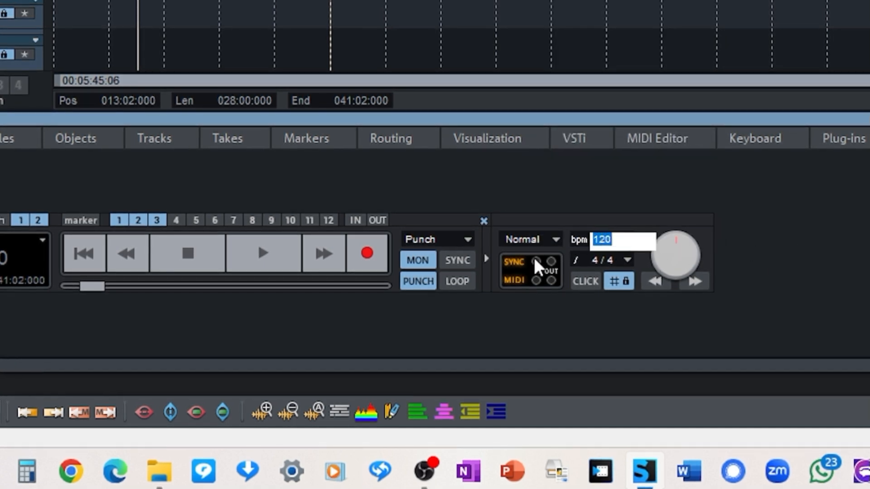
type("88")
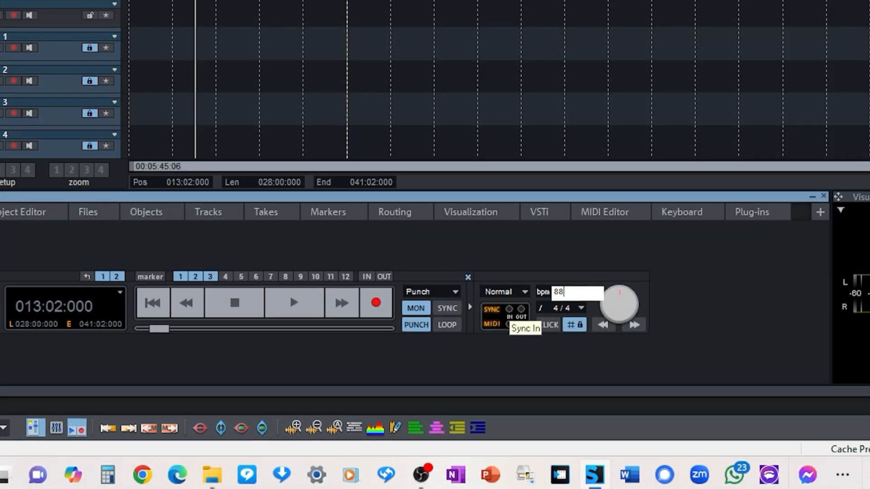
key("Return")
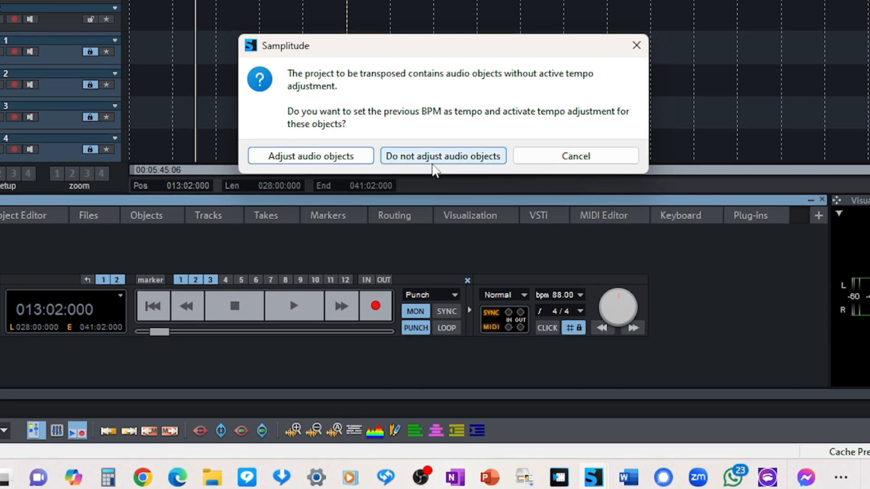
left_click(560, 160)
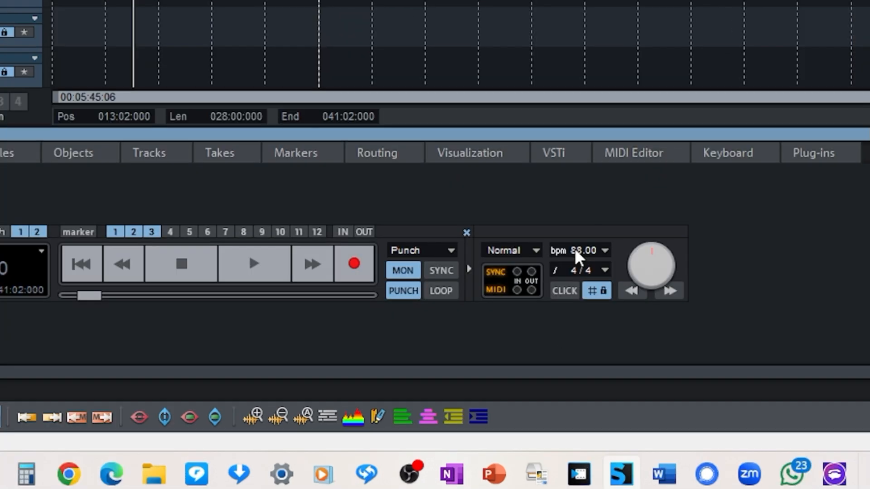
left_click(574, 248)
type("120")
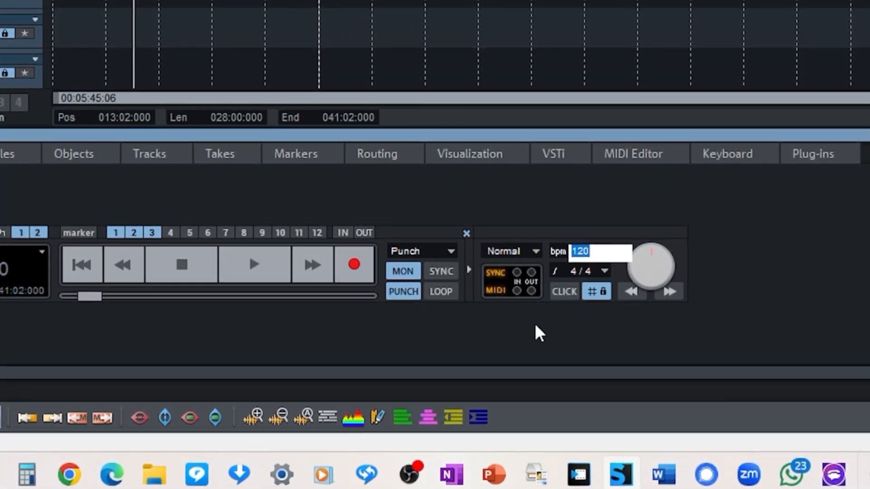
left_click(551, 251)
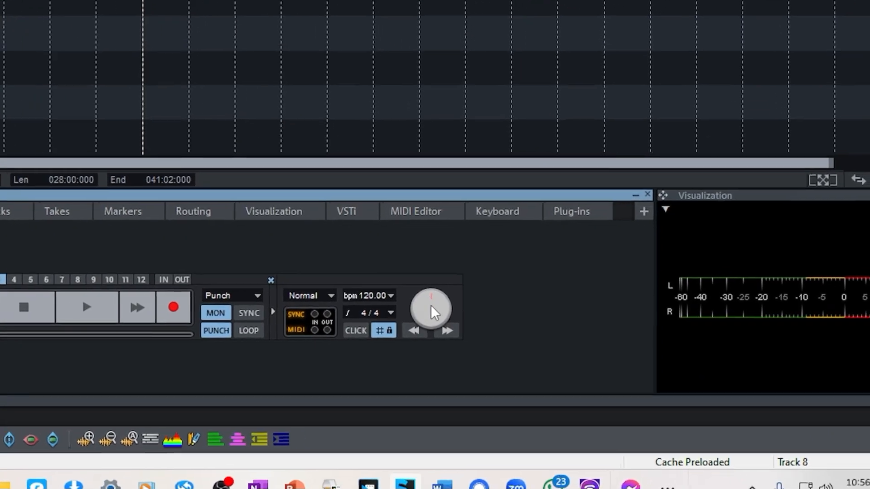
Review the playback, scrub and varispeed settings, and play the marked range while shuttling backward and forward
right_click(478, 317)
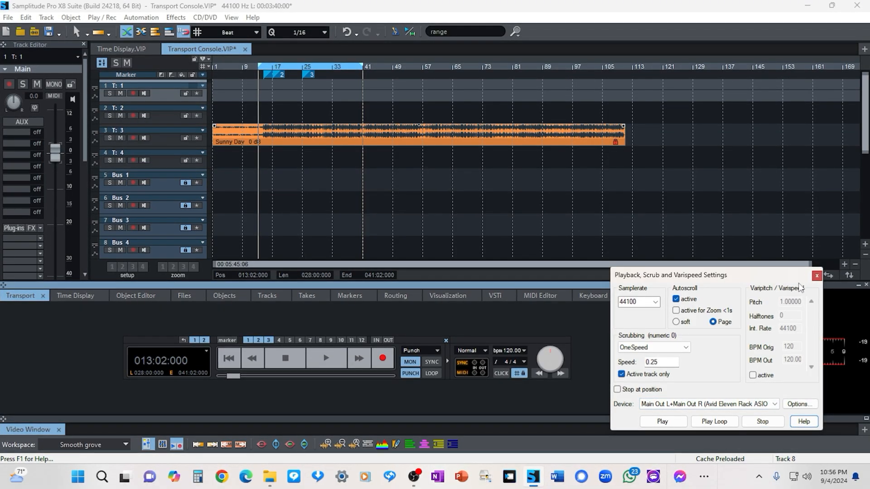
left_click(817, 276)
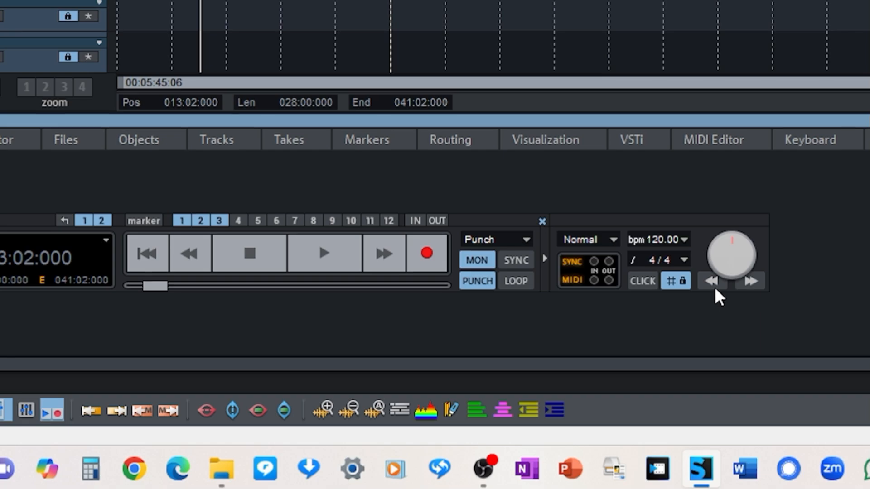
key("space")
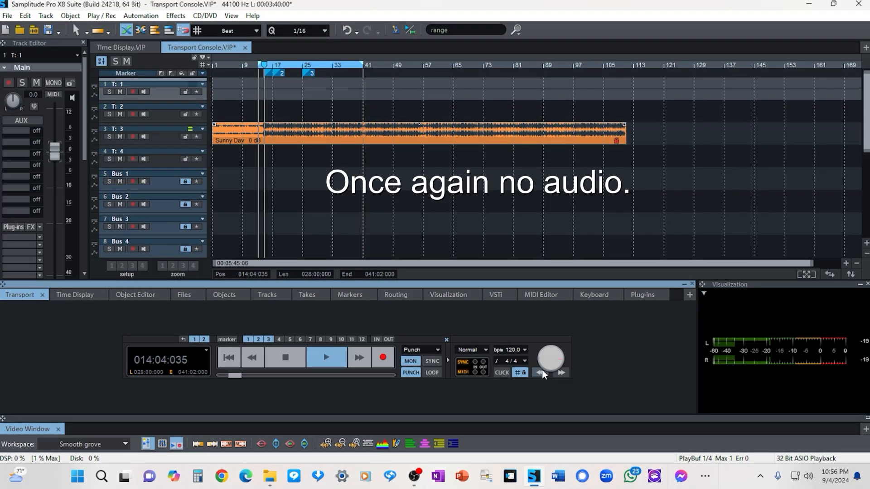
left_click(542, 373)
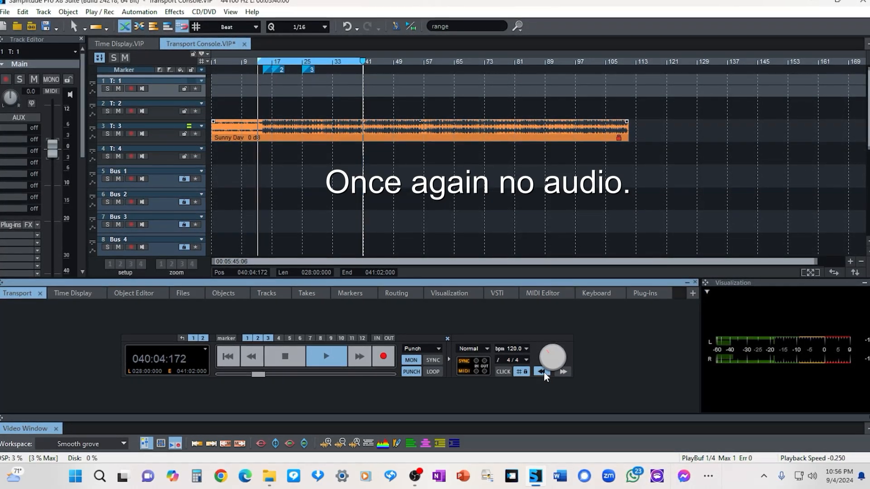
left_click(563, 372)
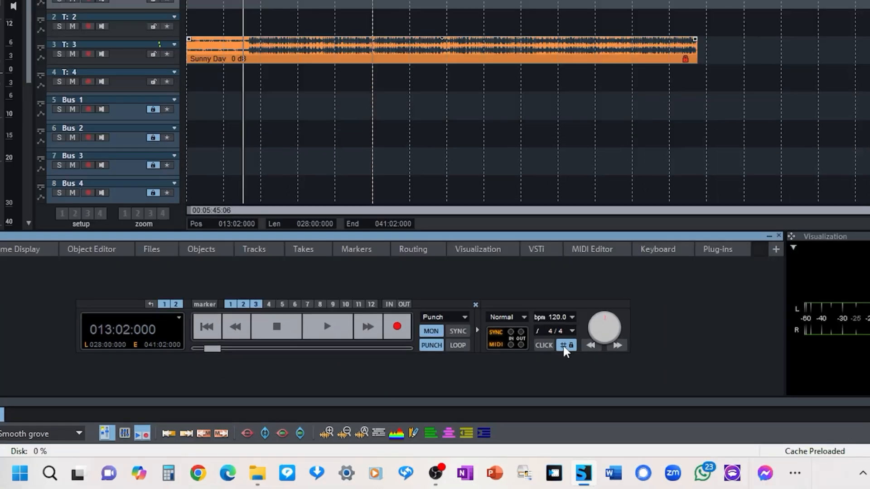
Examine the available beat and bar snap resolutions in the project's snap and grid options, leaving them unchanged
right_click(563, 346)
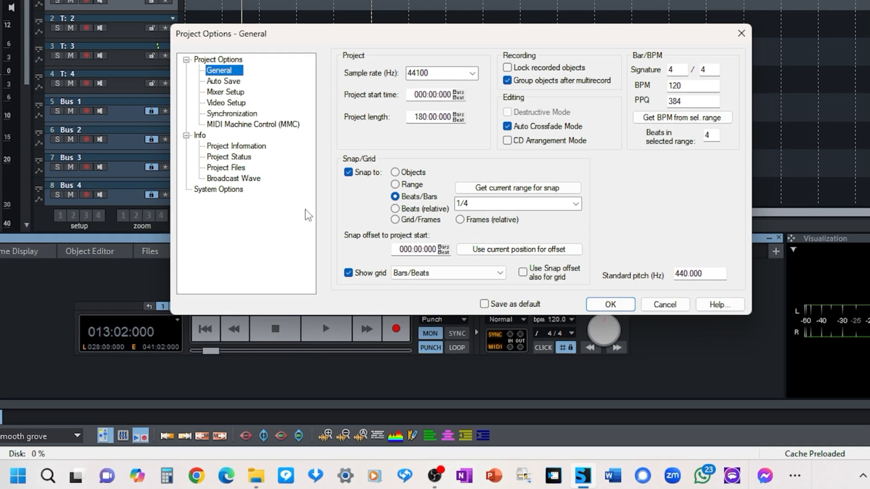
left_click(575, 205)
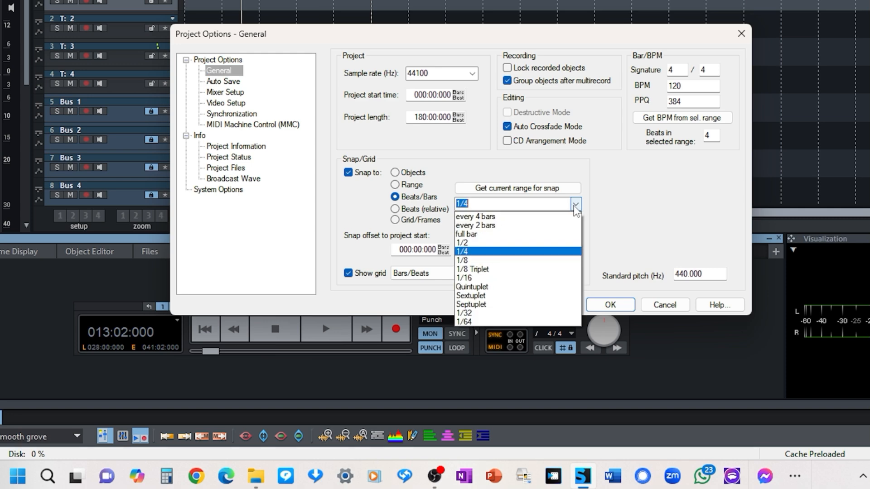
left_click(632, 206)
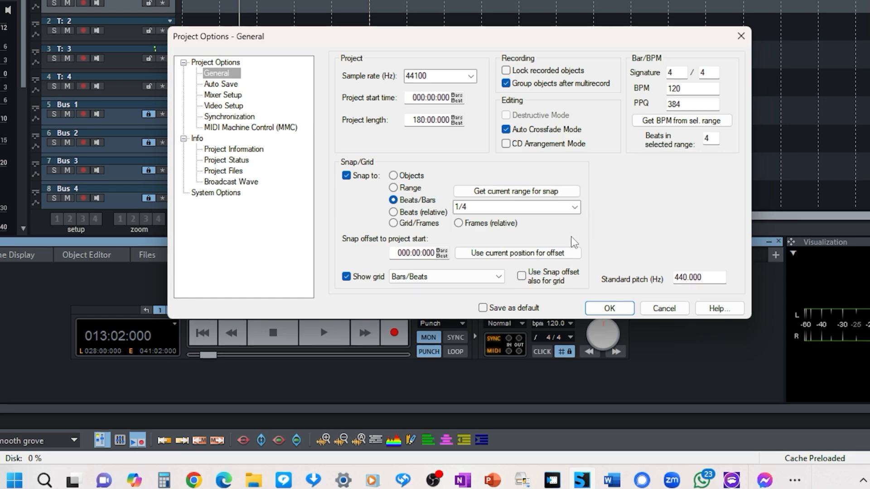
left_click(663, 309)
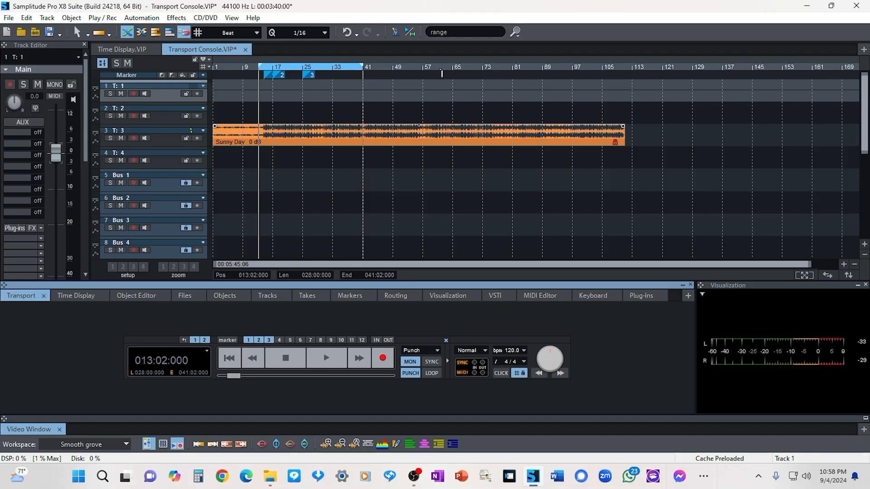
Mark a new timeline range from 065:01:000 to 097:02:000
left_click(440, 68)
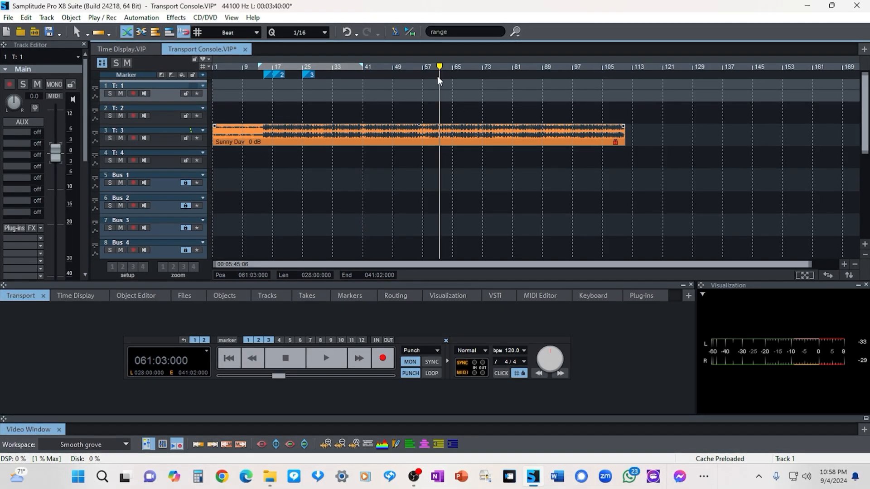
left_click(459, 68)
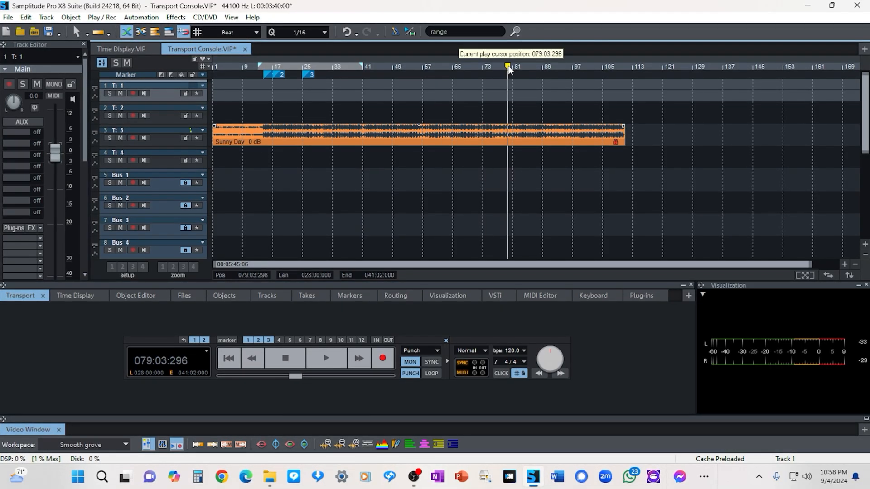
left_click(455, 74)
left_click_drag(450, 72, 574, 83)
left_click_drag(450, 63, 453, 64)
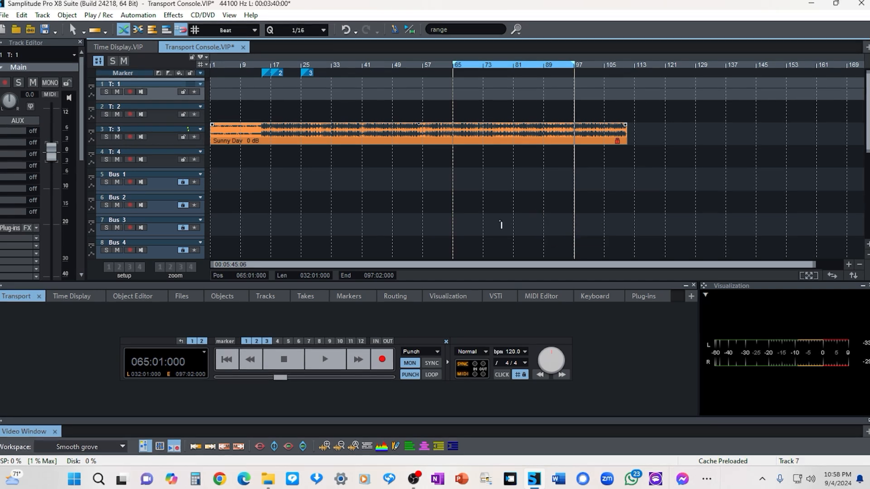
Turn on loop playback and shorten the marked range to run from 073:01:000 to 089:02:000
left_click(431, 376)
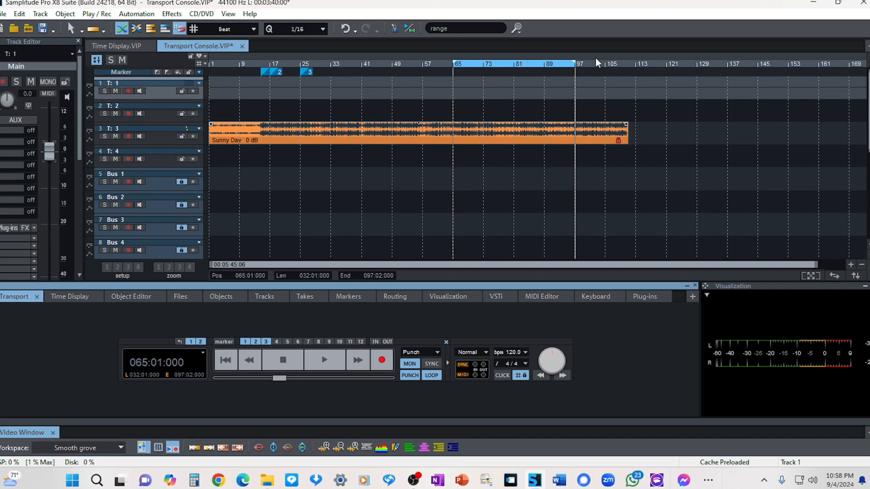
left_click_drag(574, 63, 544, 63)
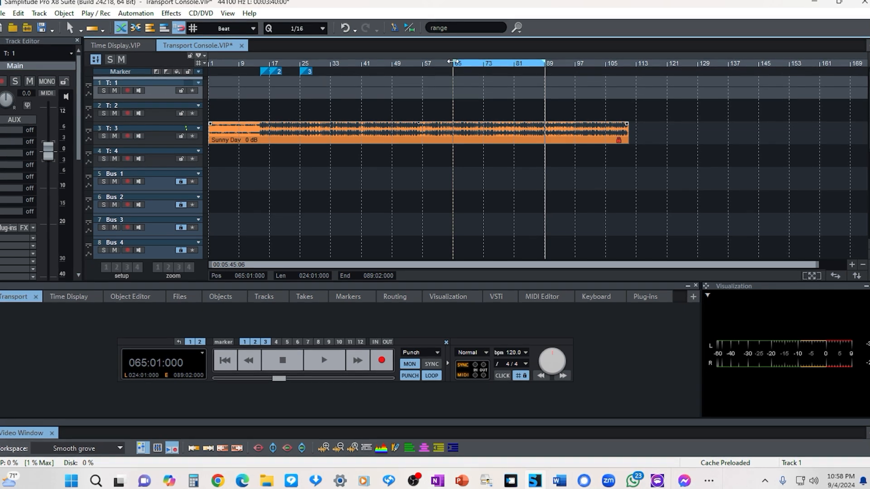
left_click_drag(453, 61, 483, 64)
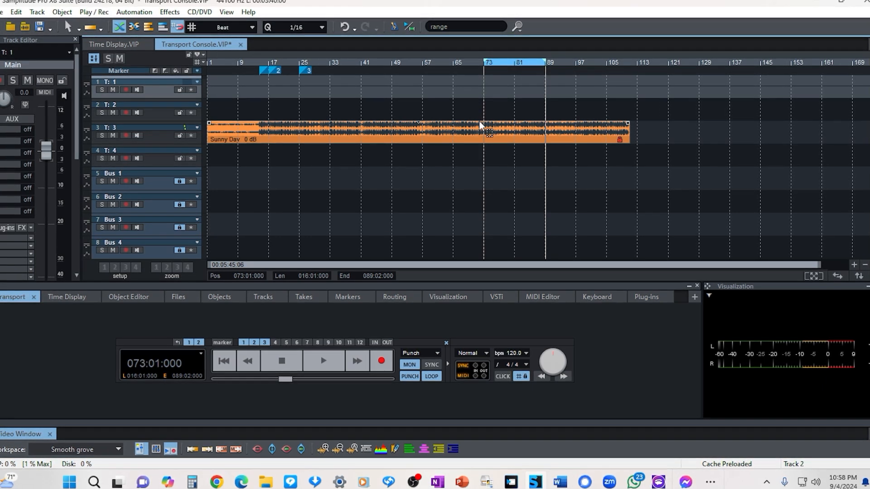
Play the looped range past its end point and stop playback
key("space")
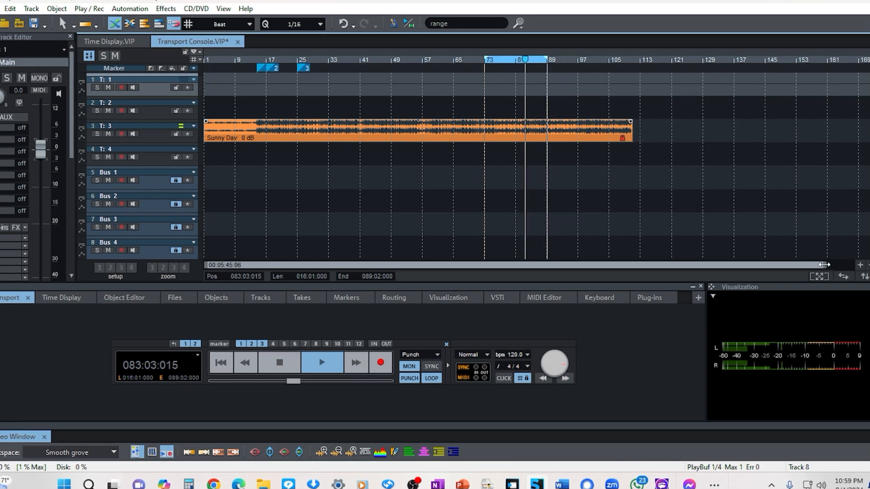
left_click_drag(823, 264, 749, 279)
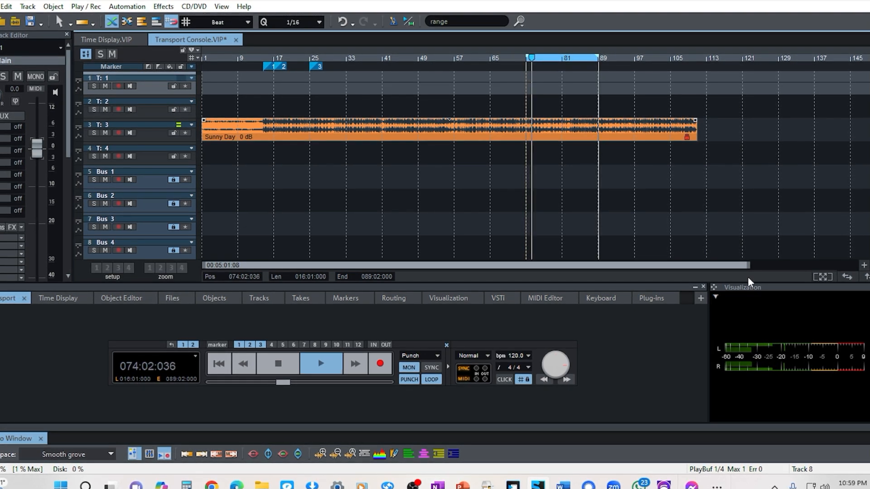
key("space")
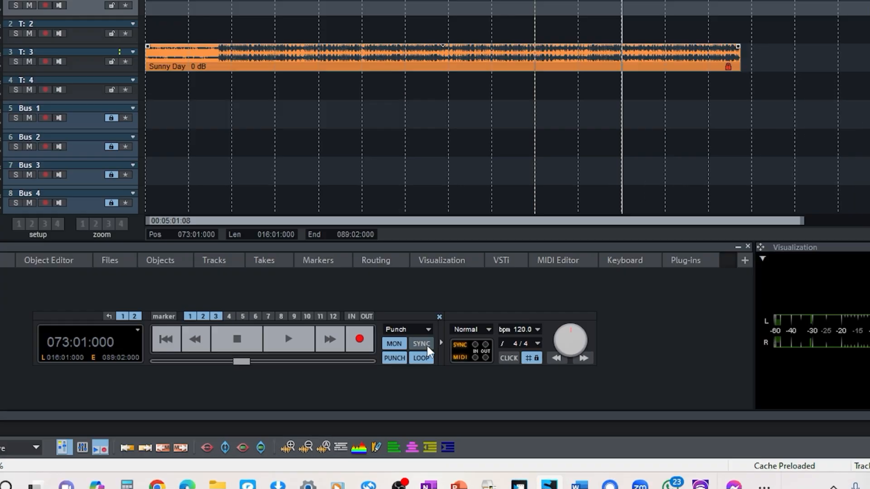
Review the project's synchronization settings, including the device choices for MTC output and MIDI clock output, without changing them
right_click(433, 368)
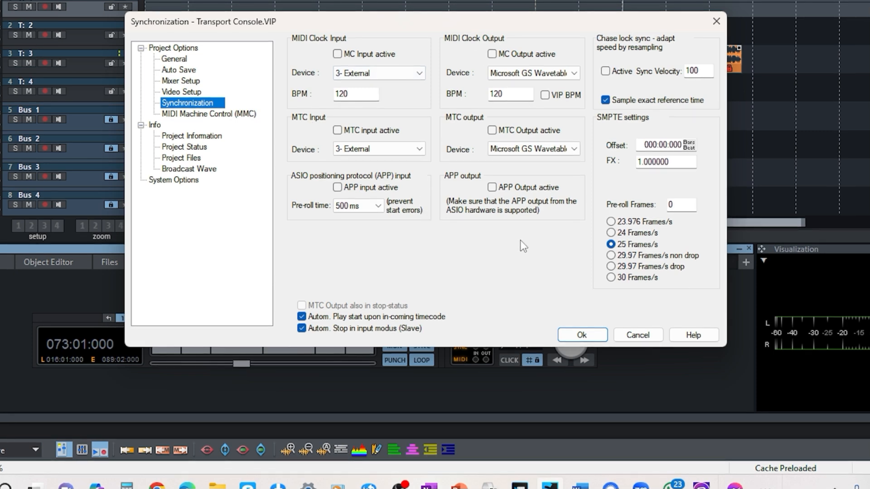
left_click(574, 150)
left_click(575, 117)
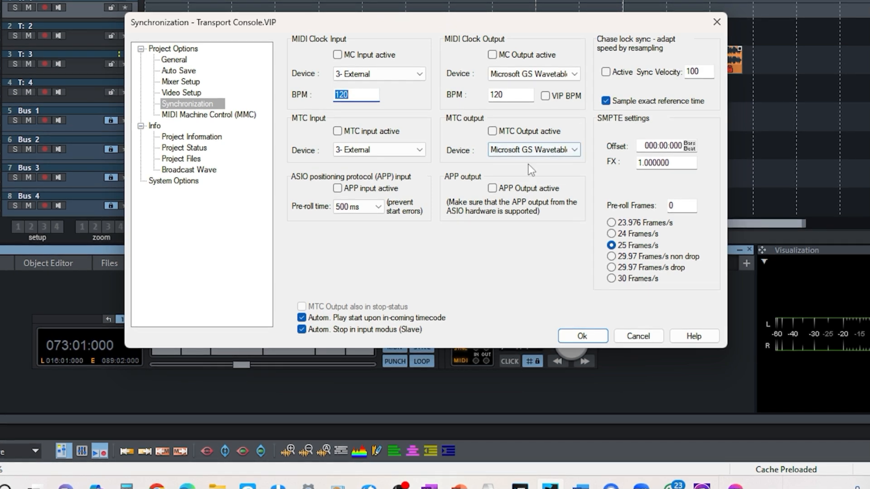
left_click(564, 150)
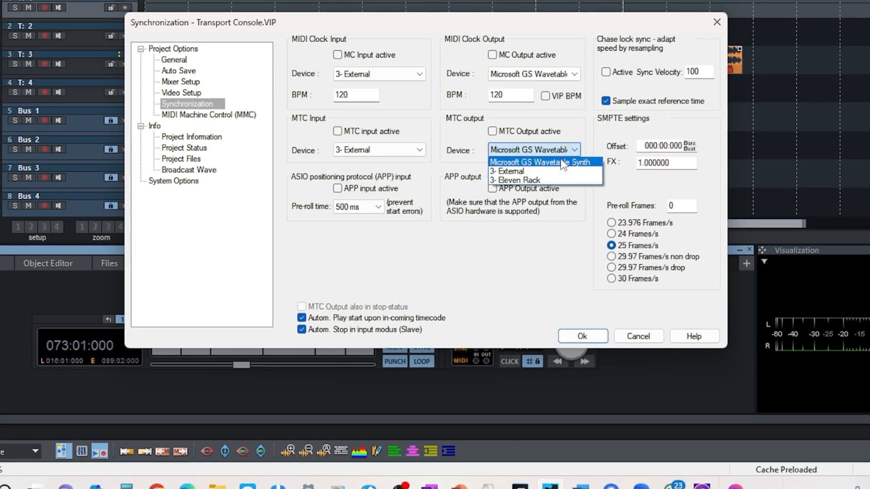
left_click(584, 116)
left_click(573, 75)
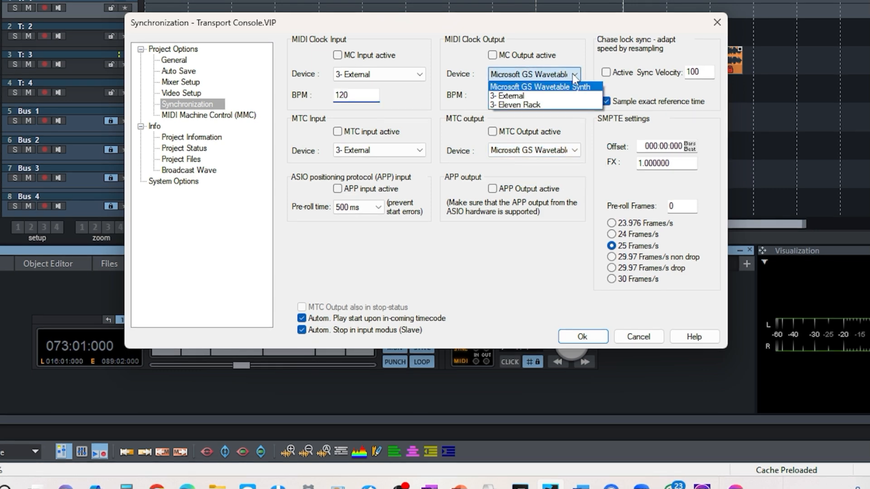
left_click(581, 35)
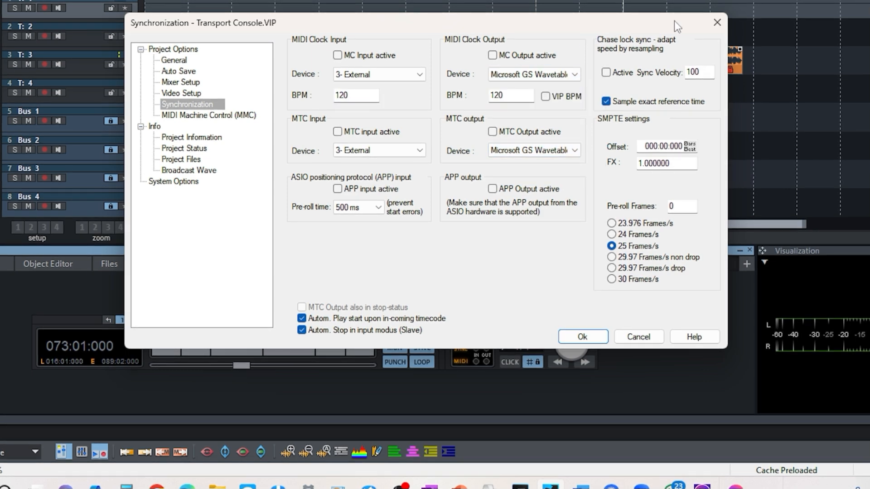
left_click(716, 22)
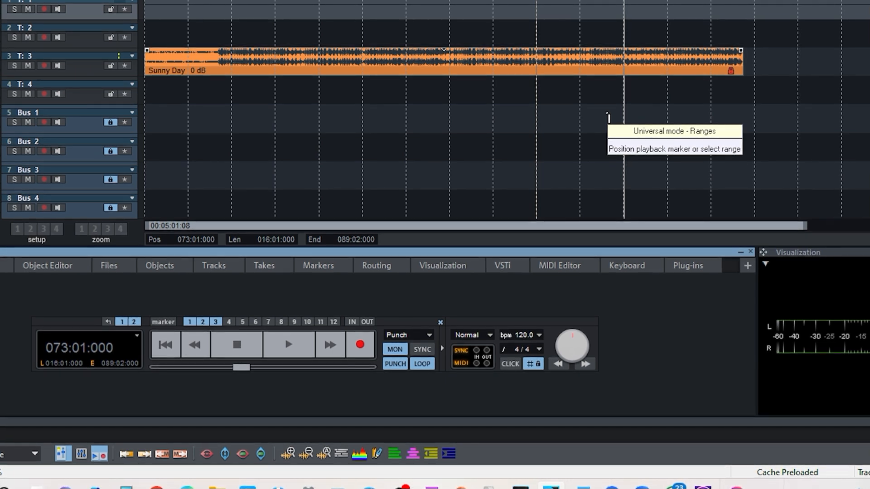
Open the monitoring options for review, switch input monitoring off and turn it back on
right_click(396, 356)
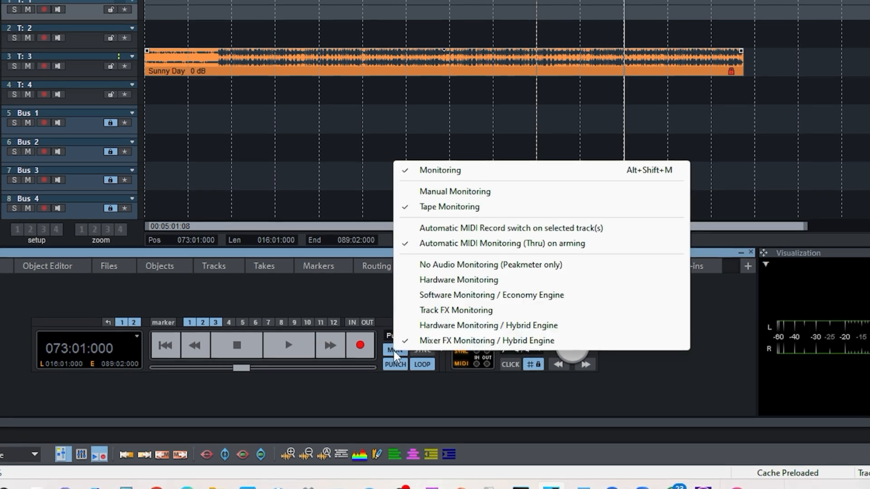
left_click(393, 351)
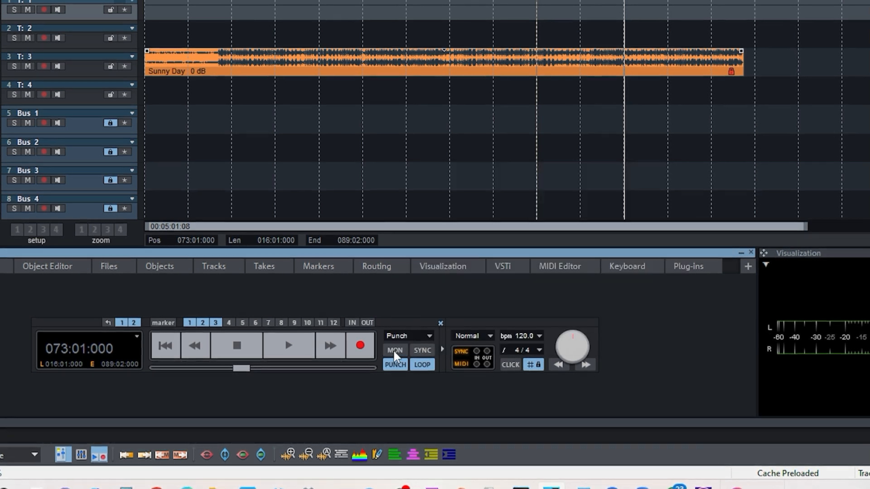
left_click(393, 350)
left_click(392, 349)
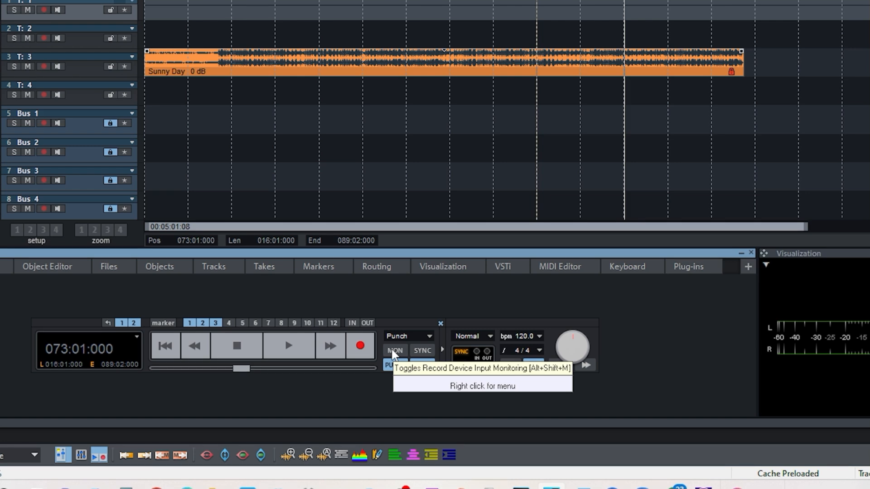
left_click(393, 352)
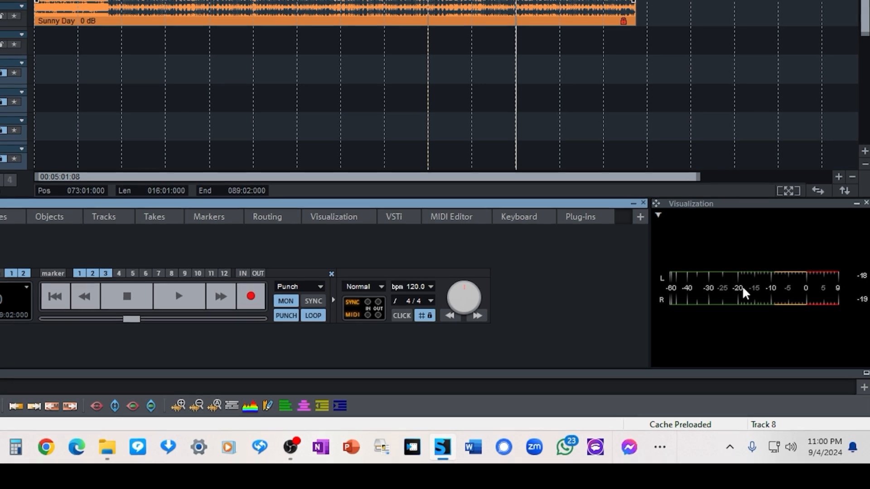
Enlarge the docked area to show the level meters vertically and shrink it back to its compact height
left_click_drag(764, 198, 754, 0)
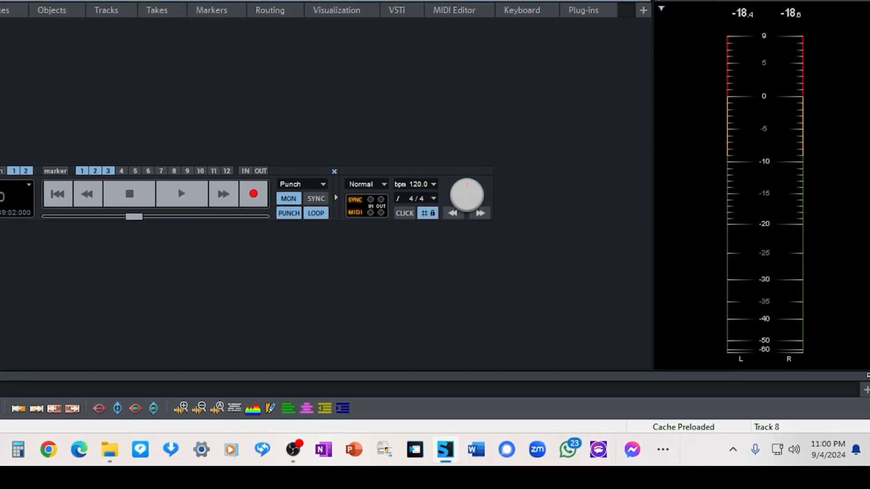
left_click_drag(584, 2, 611, 277)
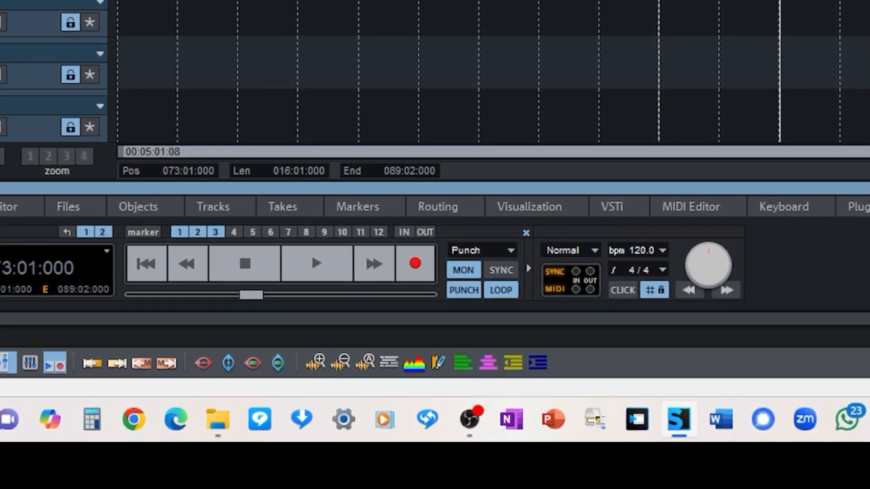
Review the monitoring modes, from Manual and Tape Monitoring to Mixer FX Monitoring / Hybrid Engine, without changing them
right_click(463, 271)
right_click(459, 279)
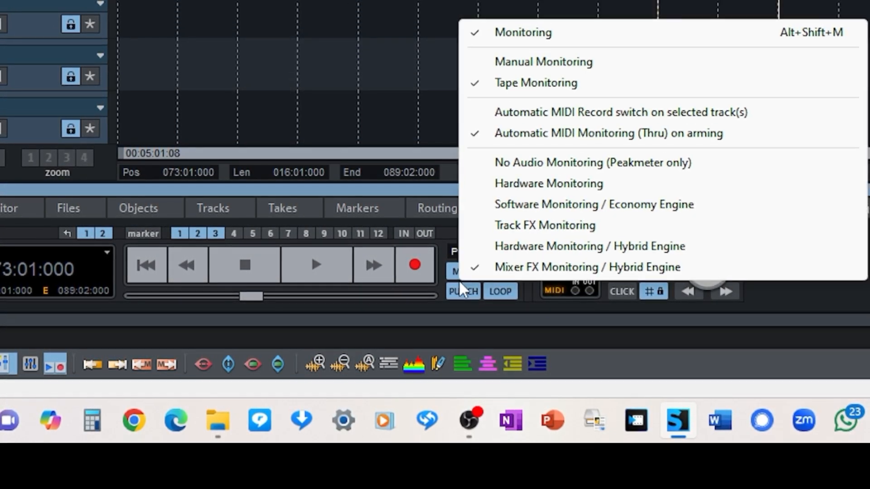
right_click(450, 270)
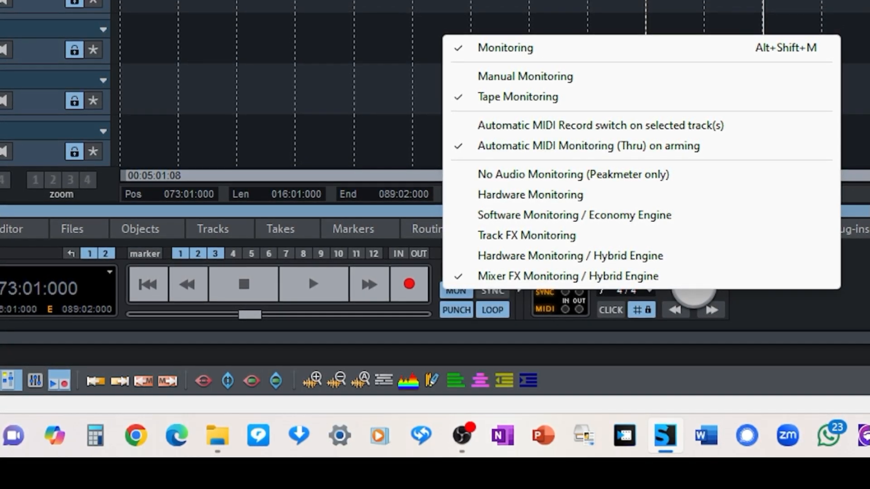
key("Escape")
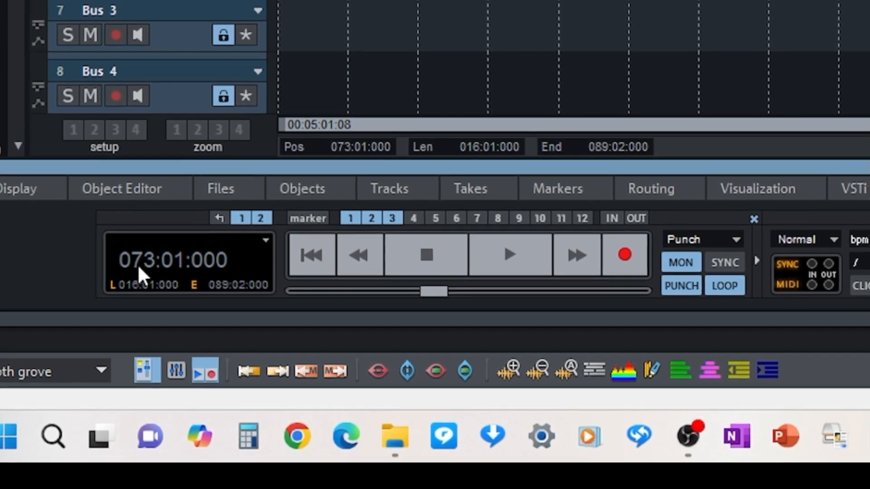
Set the transport time format to Hours/Min/Sec and switch it back to Bars/Beats from the large time display
right_click(263, 244)
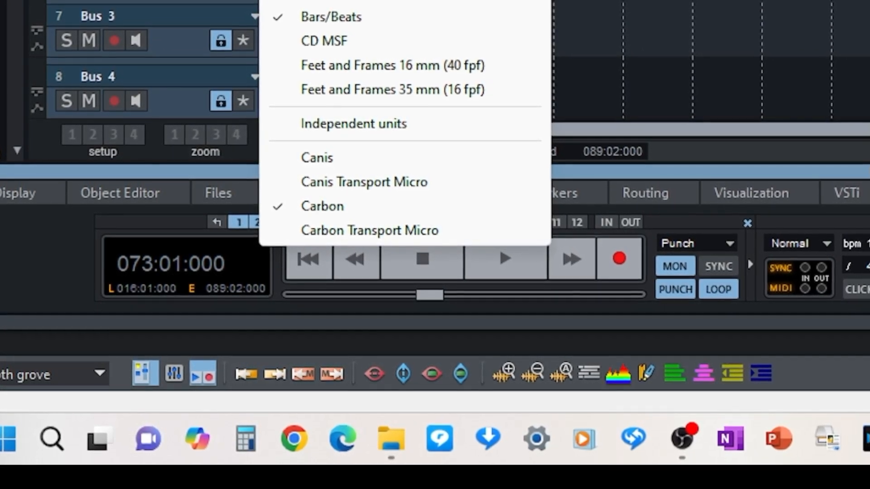
left_click(360, 1)
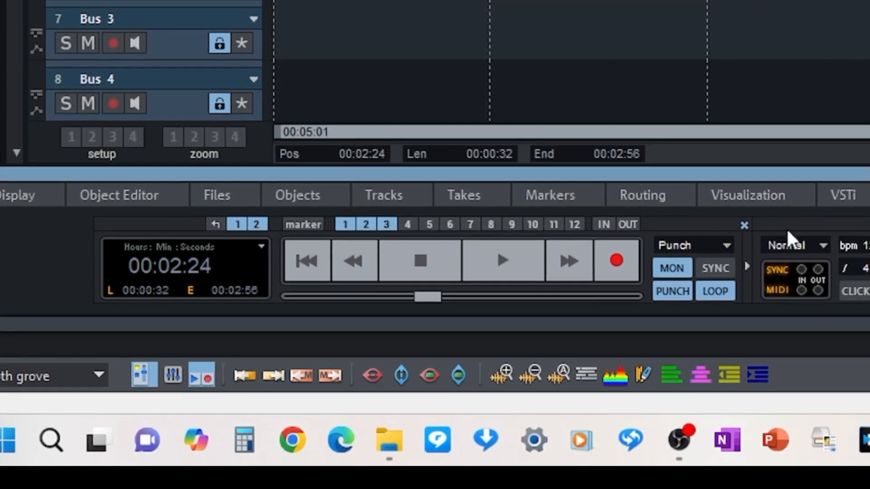
left_click(1, 204)
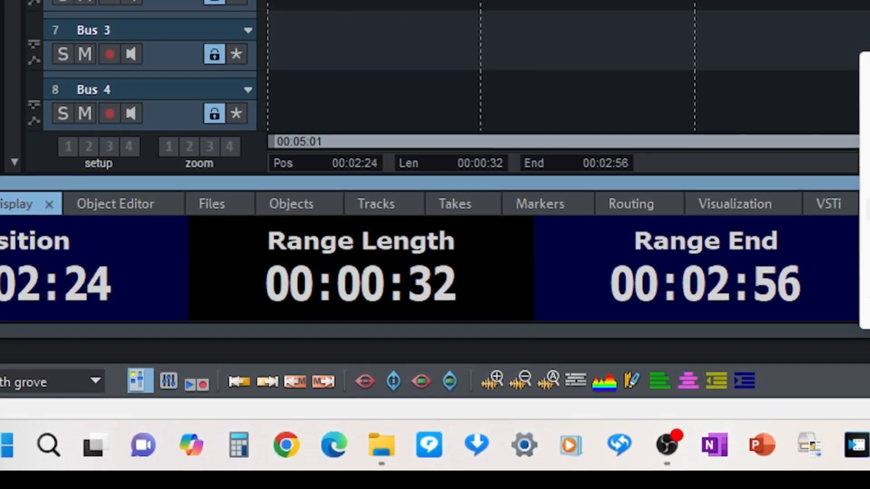
left_click(867, 207)
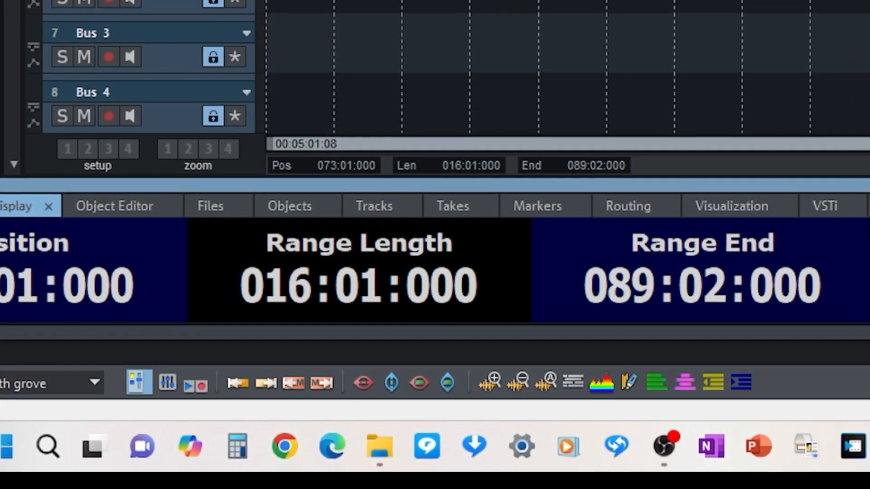
left_click(195, 384)
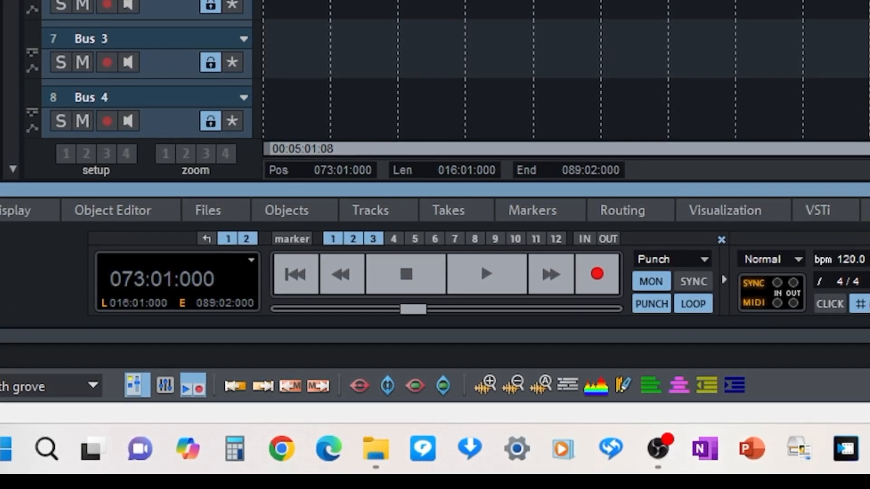
Set the transport console's time format to SMPTE (project frame rate)
left_click(252, 260)
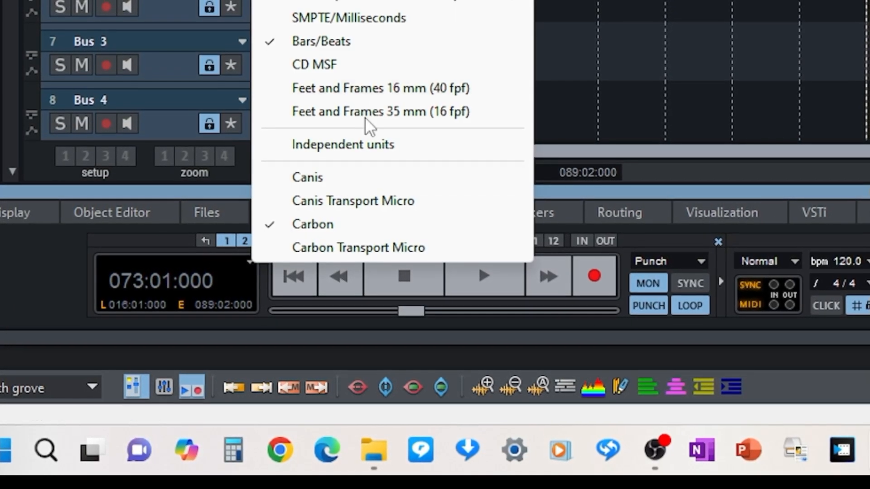
mouse_move(463, 2)
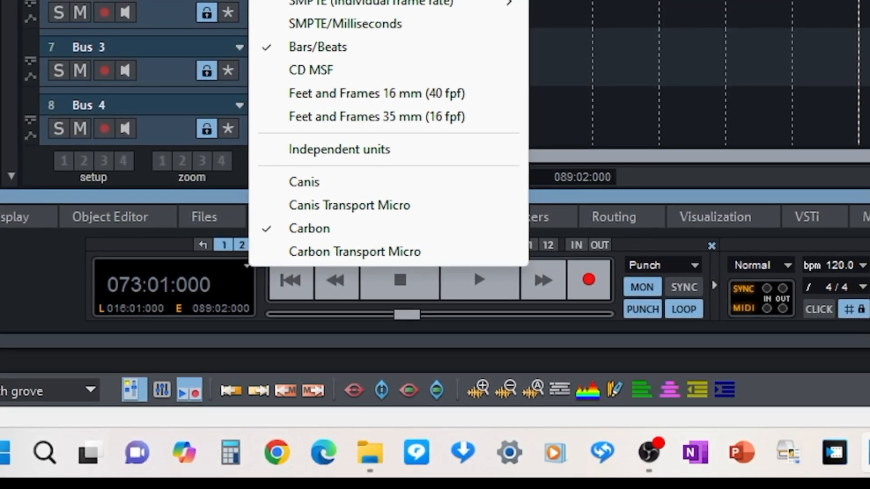
left_click(371, 1)
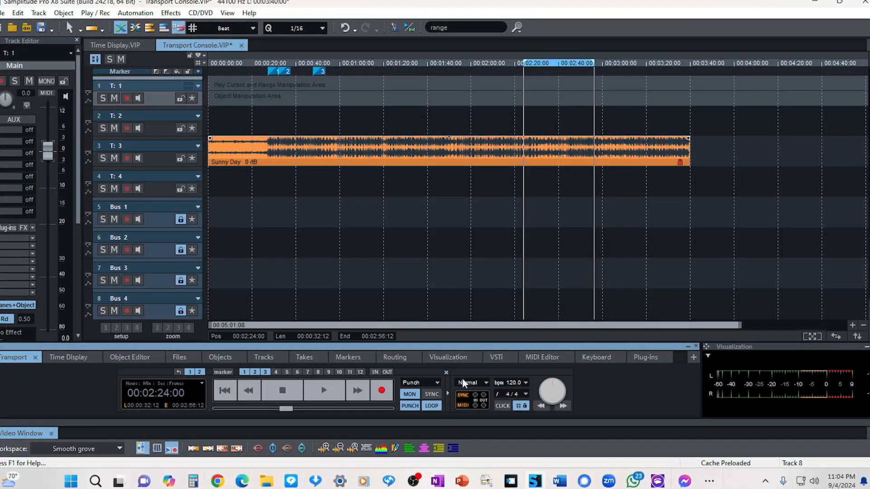
Set the time display's units of measurement to Bars/Beats and return to the transport console
left_click(77, 362)
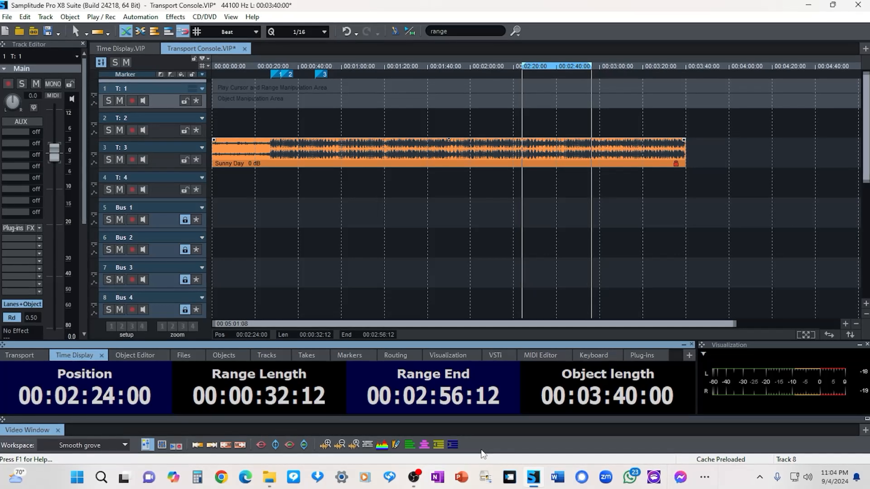
right_click(643, 392)
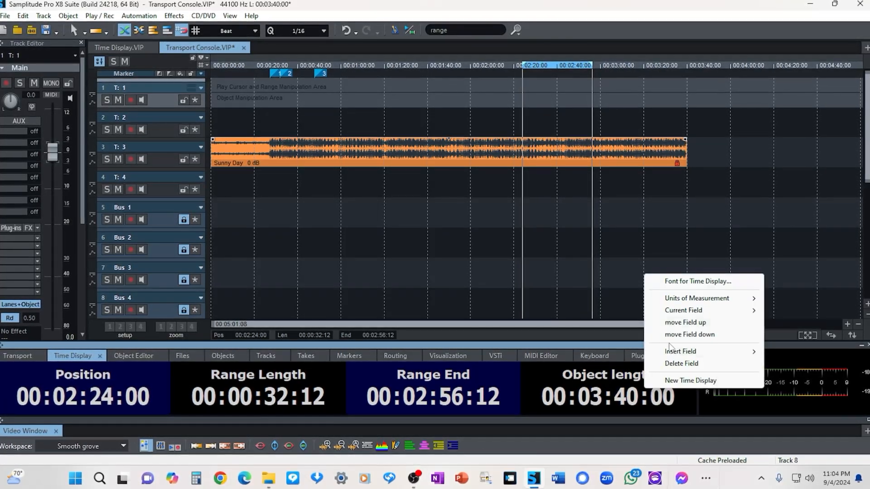
mouse_move(686, 302)
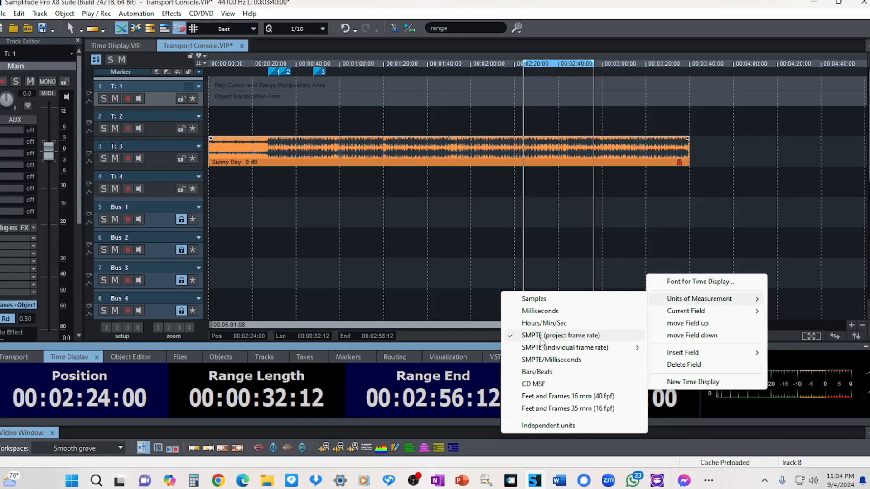
left_click(537, 371)
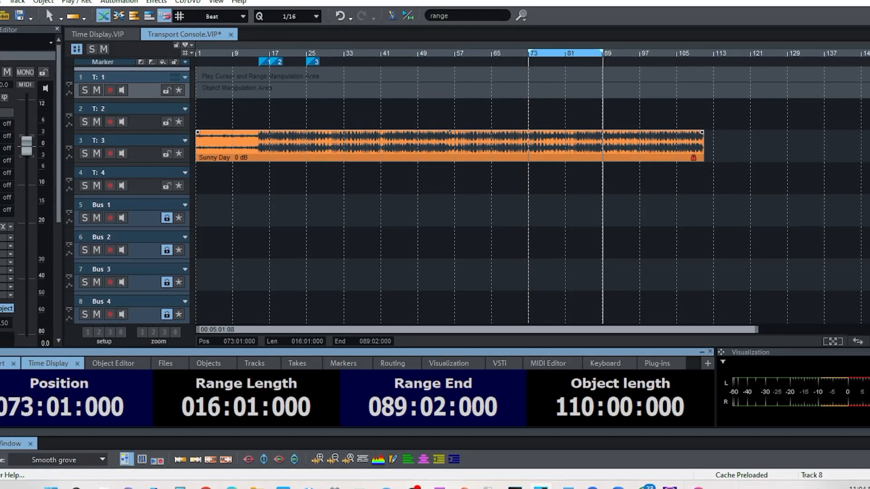
left_click(9, 363)
Change the transport time format to SMPTE (project frame rate) and check it in the time display
right_click(148, 403)
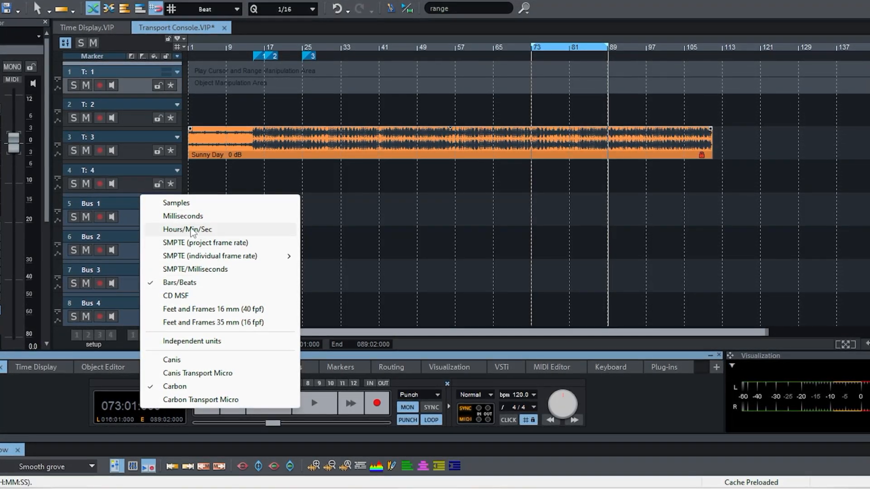
left_click(197, 243)
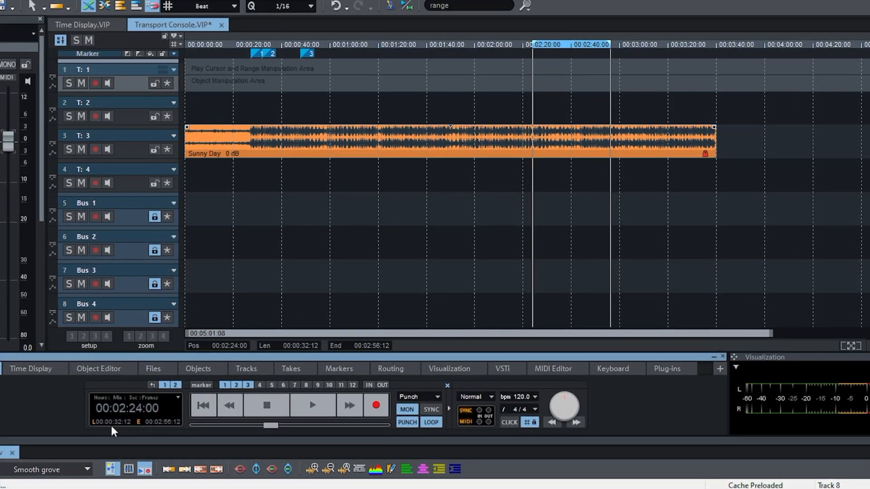
left_click(34, 369)
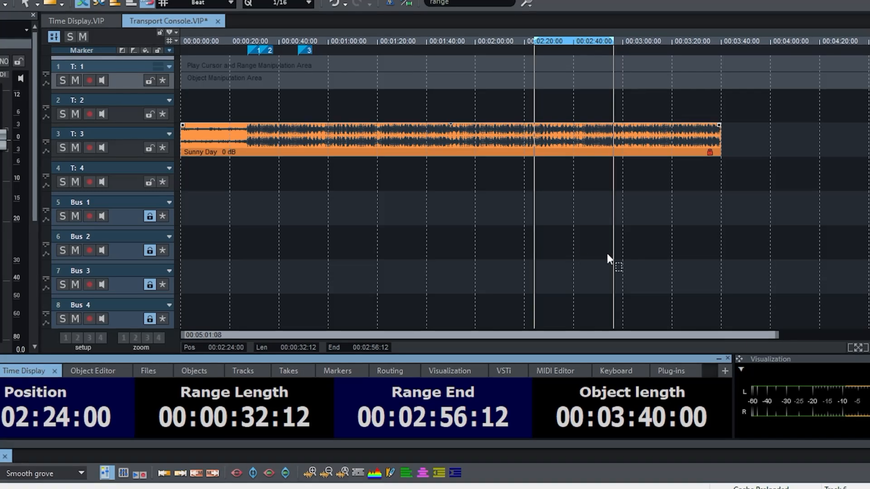
left_click(1, 371)
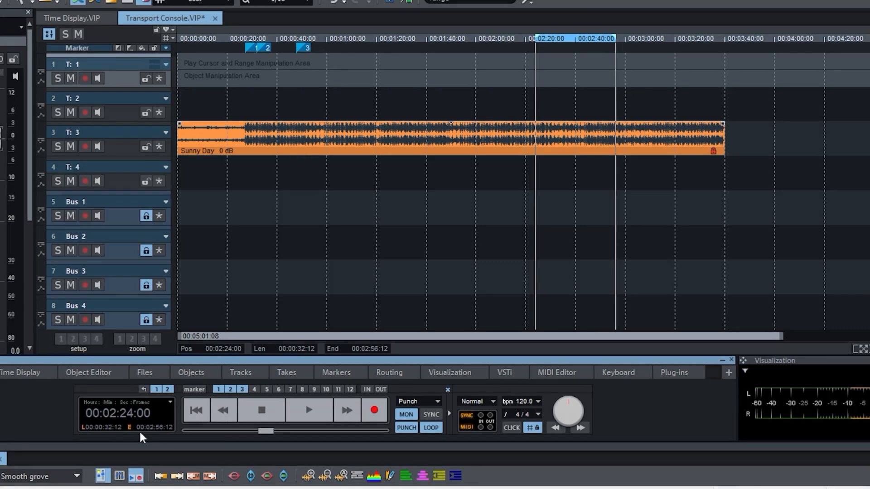
Try the Carbon Transport Micro, Canis and Canis Transport Micro skins on the transport console and restore the Carbon skin
right_click(97, 418)
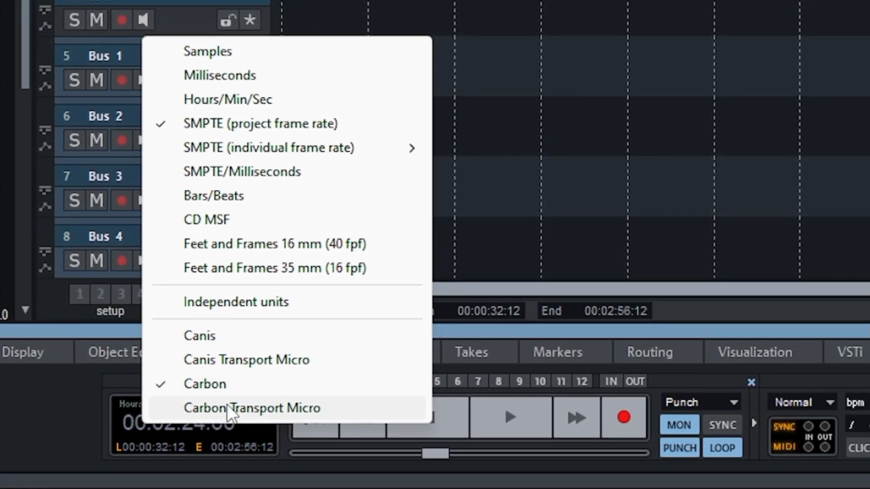
left_click(227, 409)
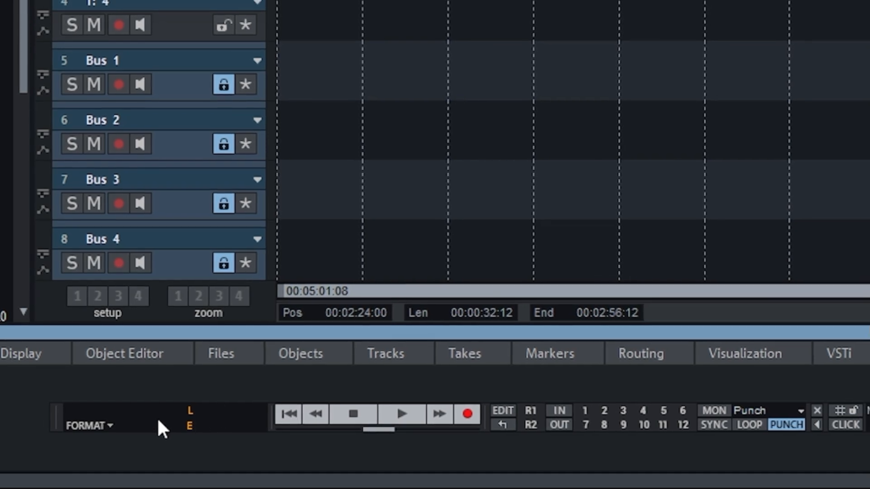
right_click(143, 426)
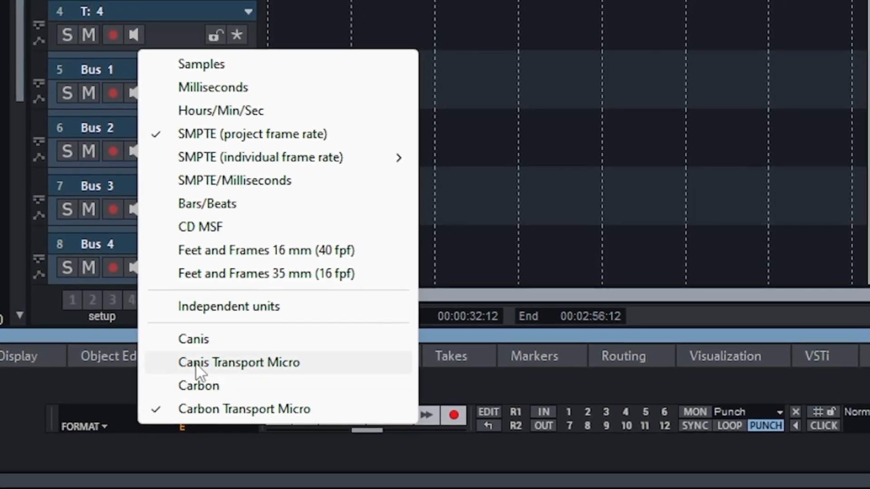
left_click(200, 341)
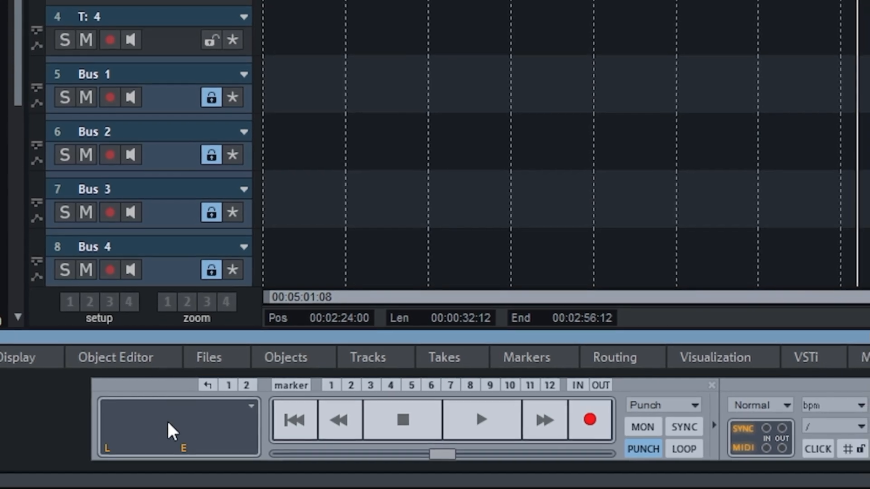
right_click(150, 427)
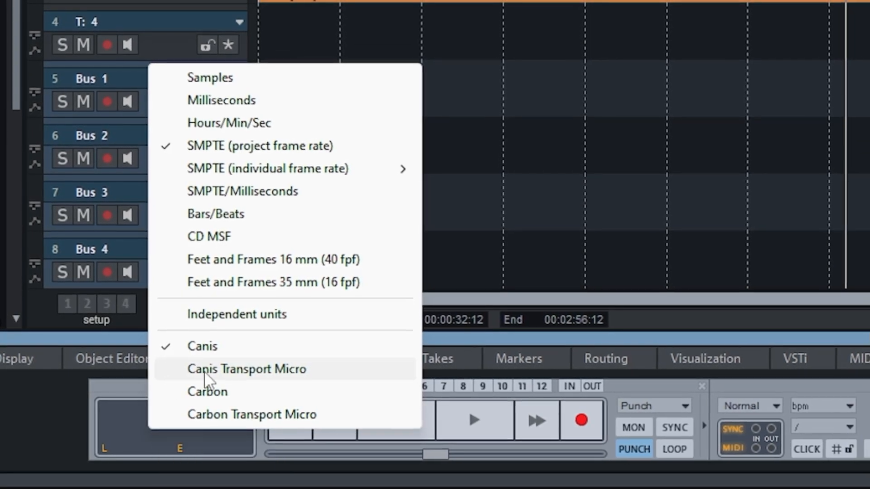
left_click(204, 370)
right_click(134, 415)
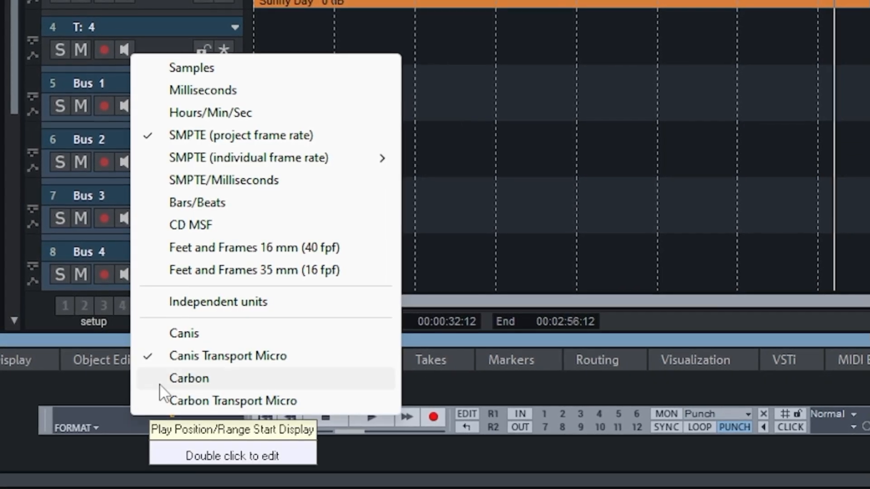
left_click(161, 382)
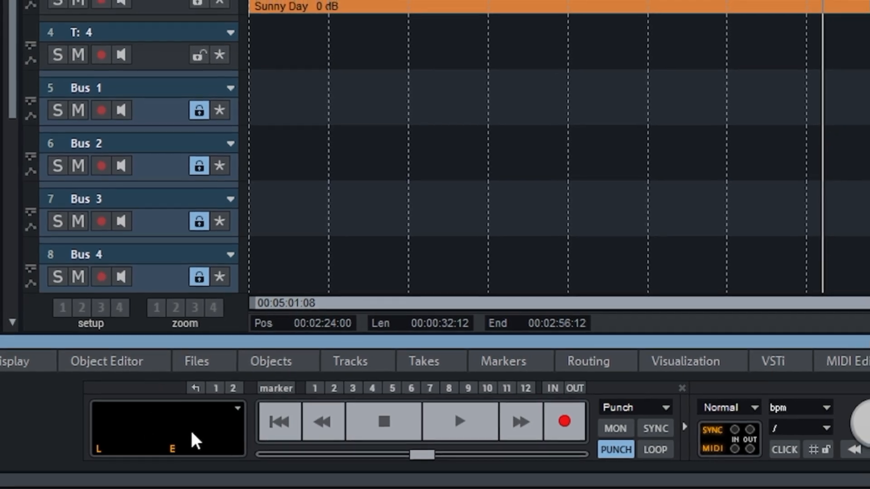
Start playback from 00:00:48:00, and open and close the mixer while the song plays
left_click(427, 211)
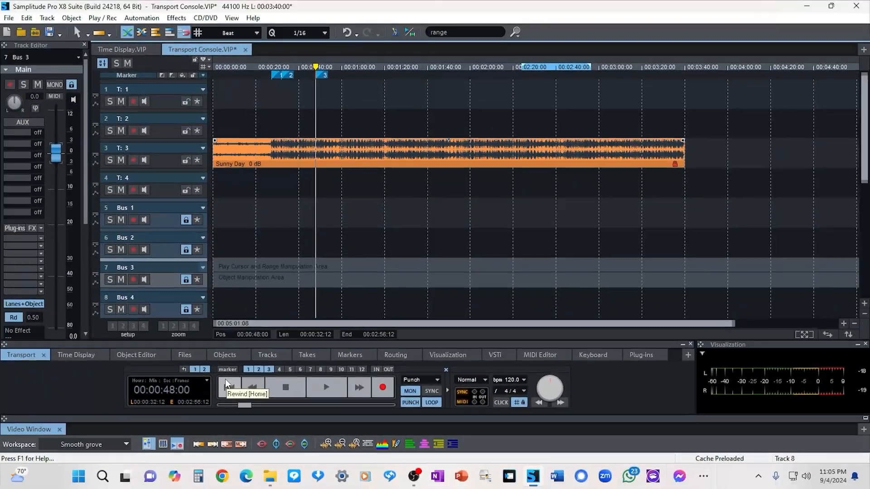
key("space")
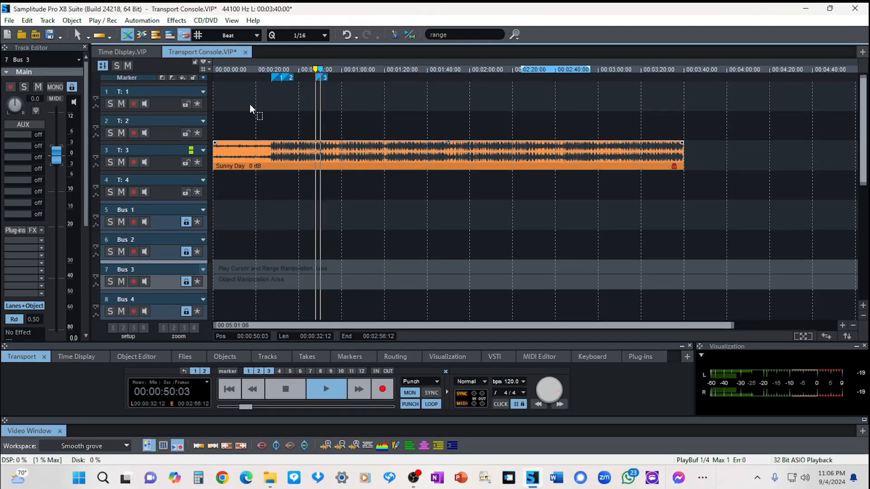
key("m")
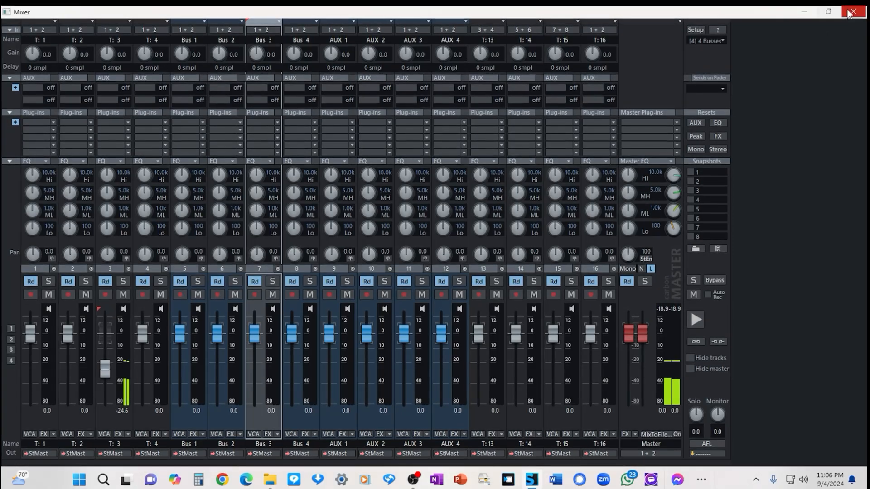
left_click(849, 13)
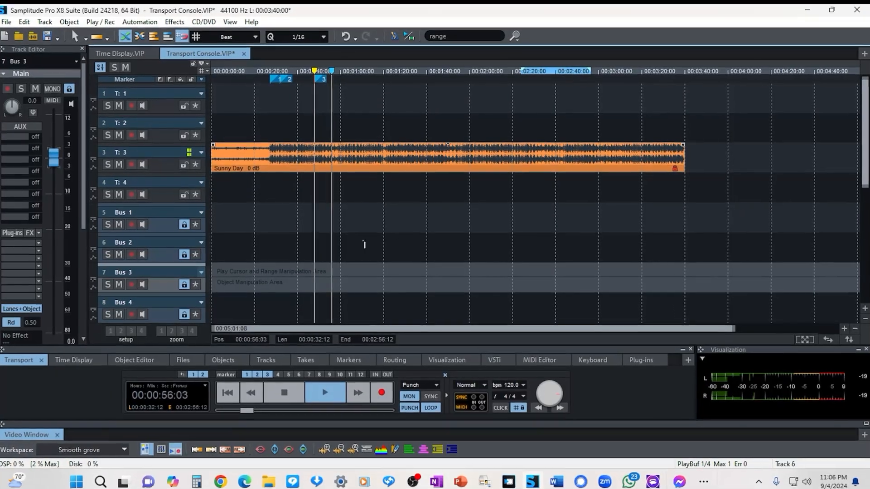